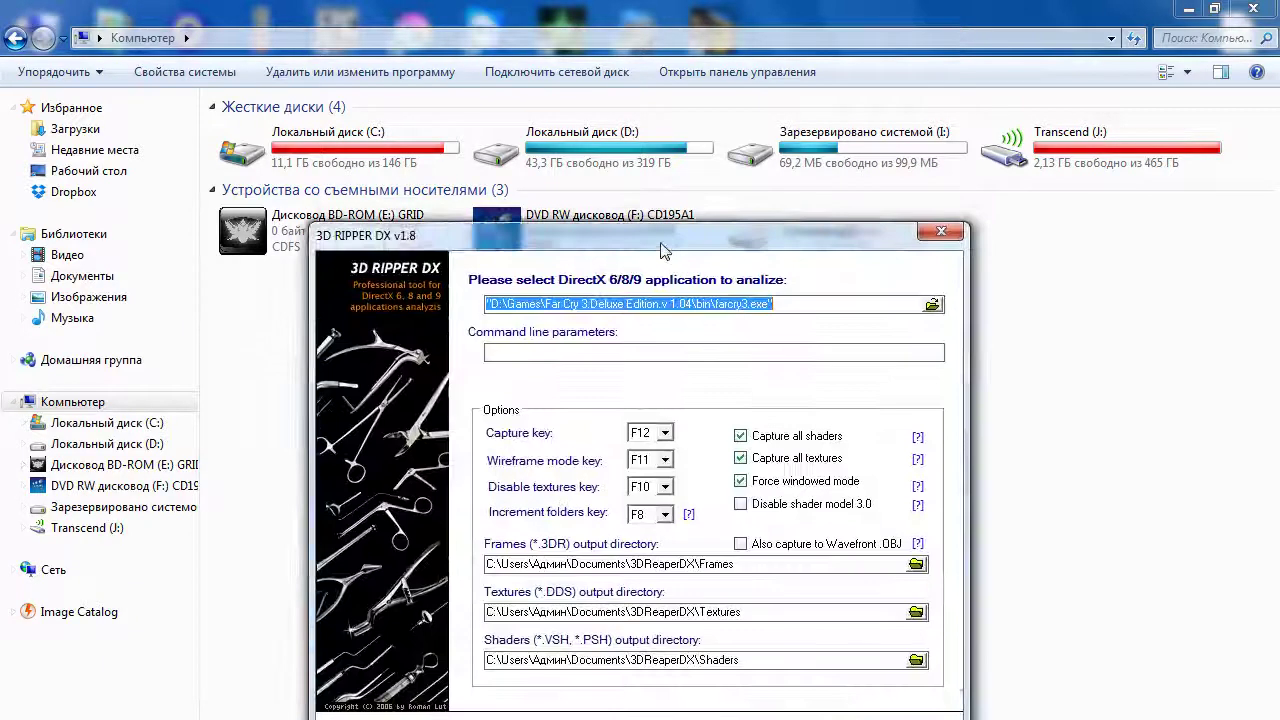
Choose GRID.exe from D:\Games\Race Driver GRID as the DirectX application to analyze.
drag(670, 207, 661, 142)
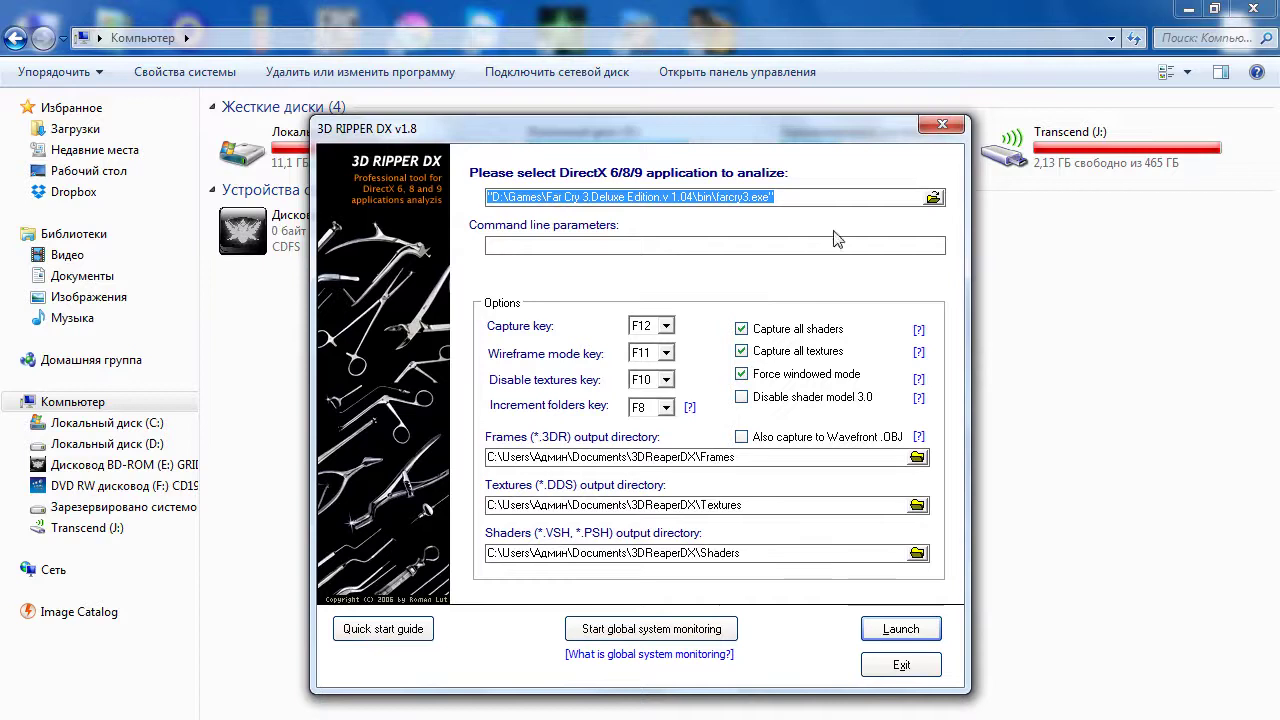
click(933, 197)
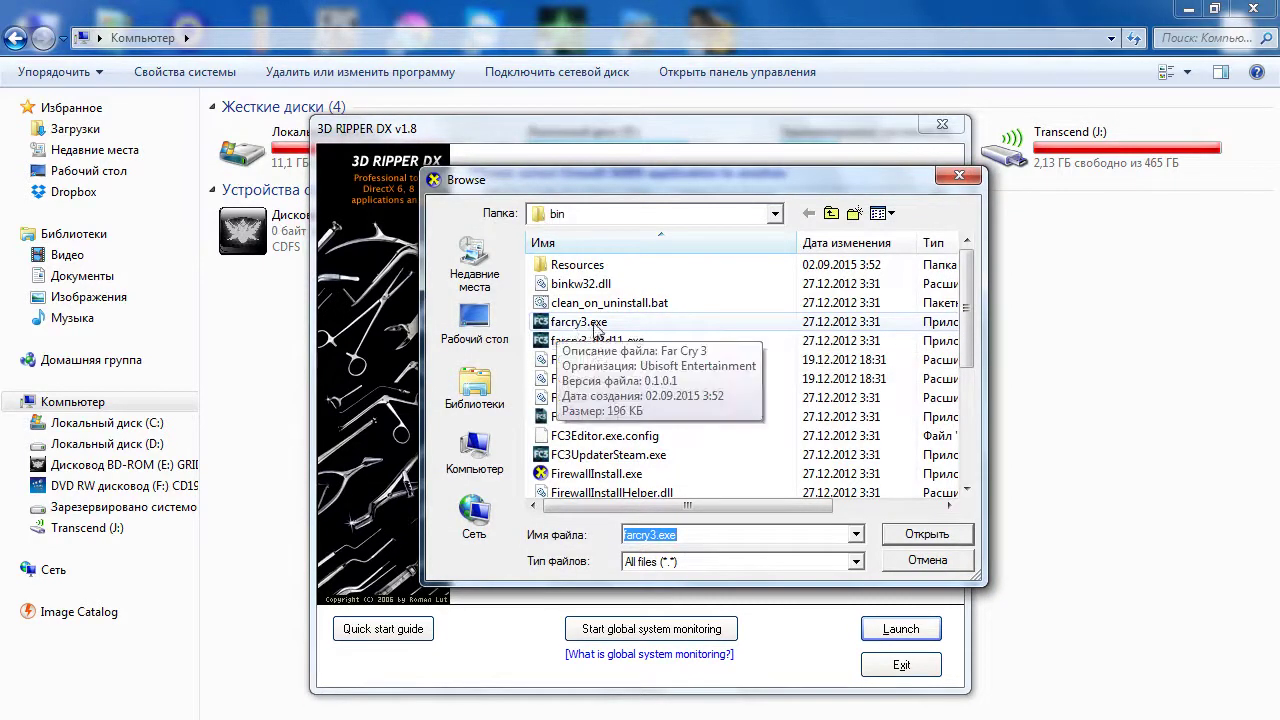
click(775, 214)
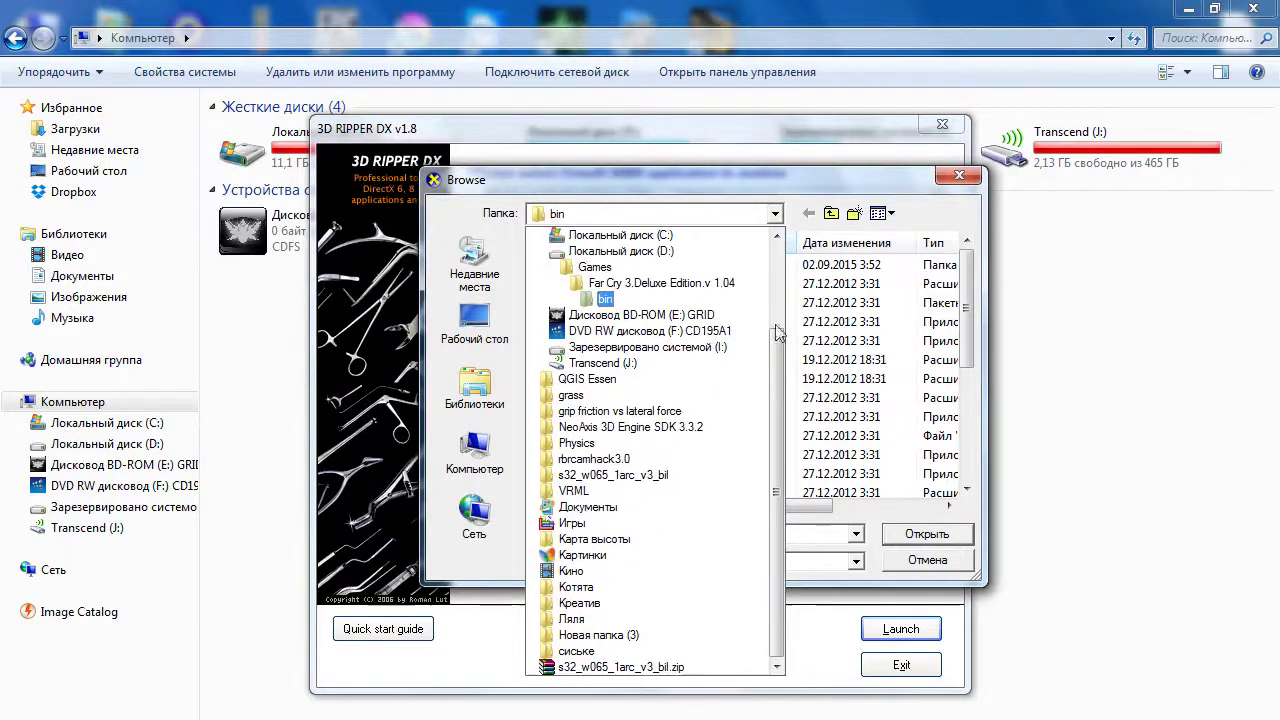
scroll(660, 345, up, 1)
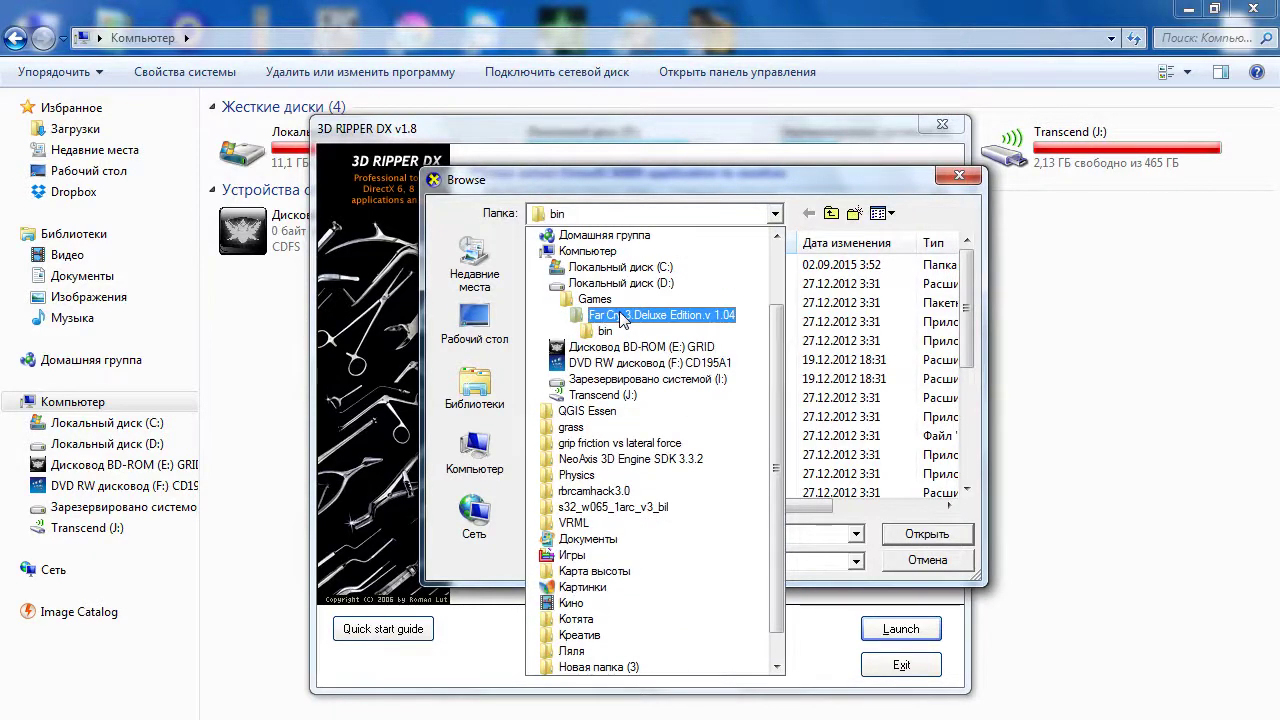
click(604, 302)
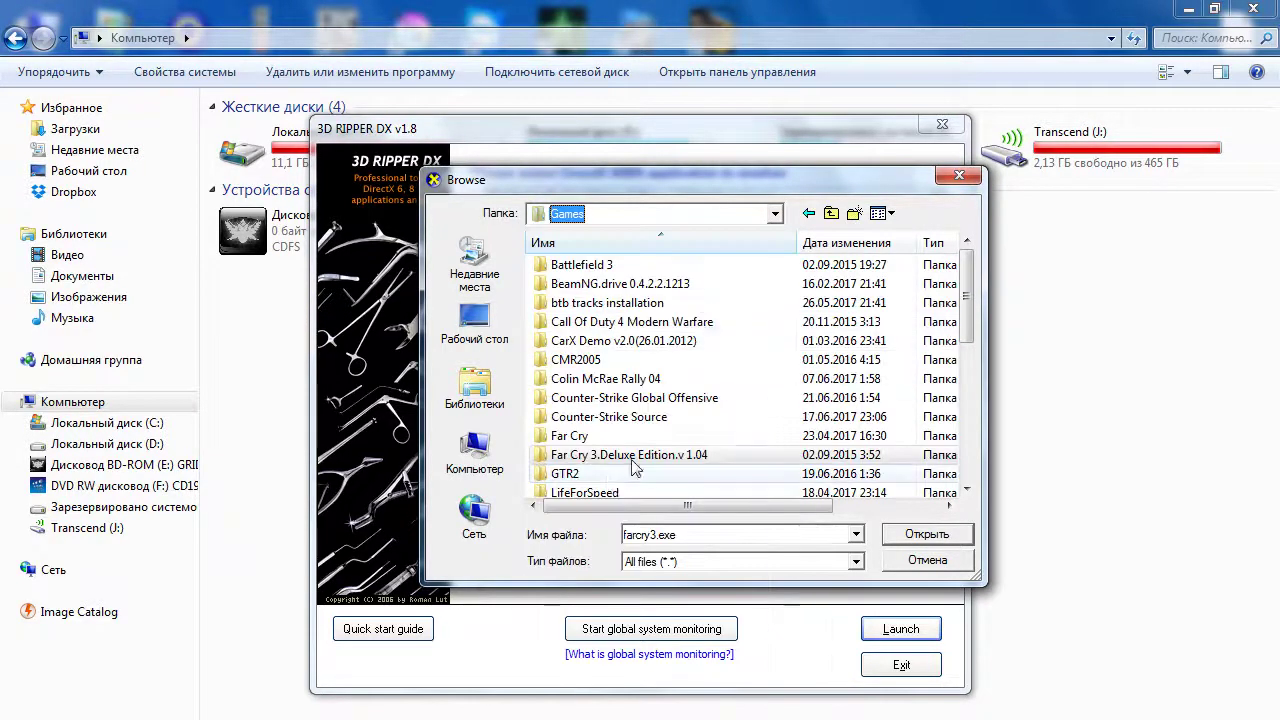
drag(967, 325, 965, 390)
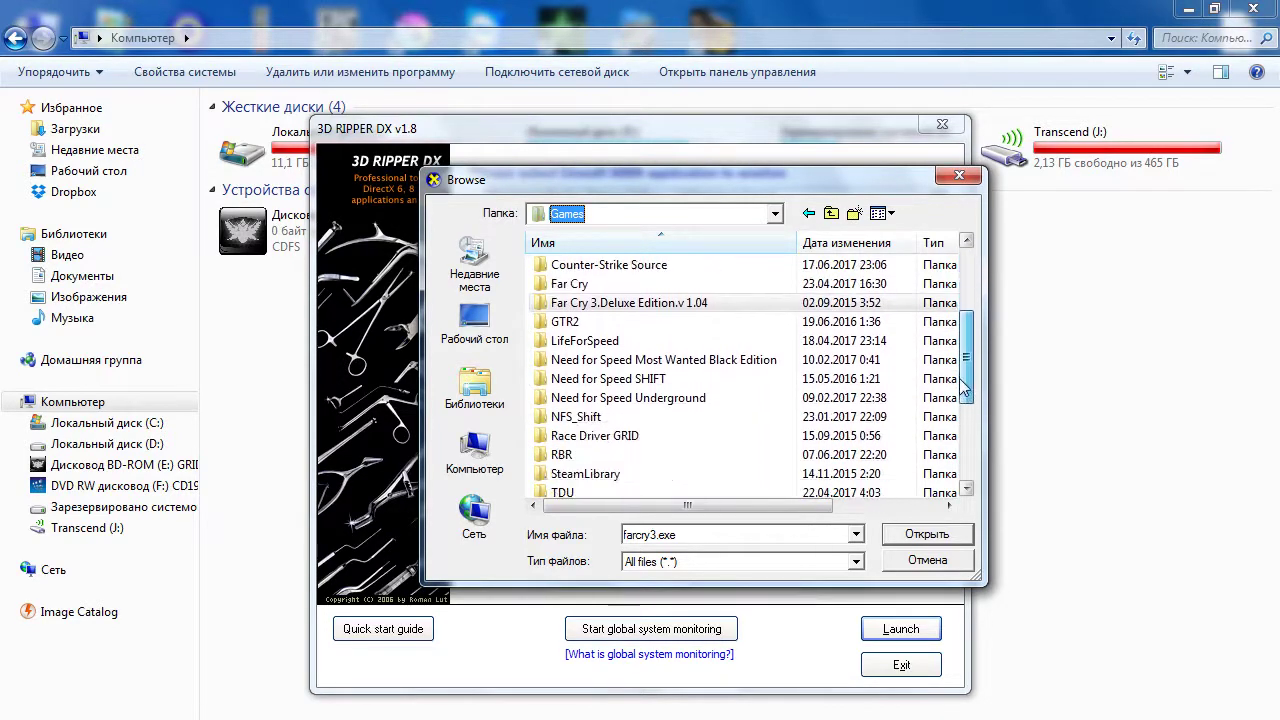
double_click(600, 436)
scroll(951, 325, down, 7)
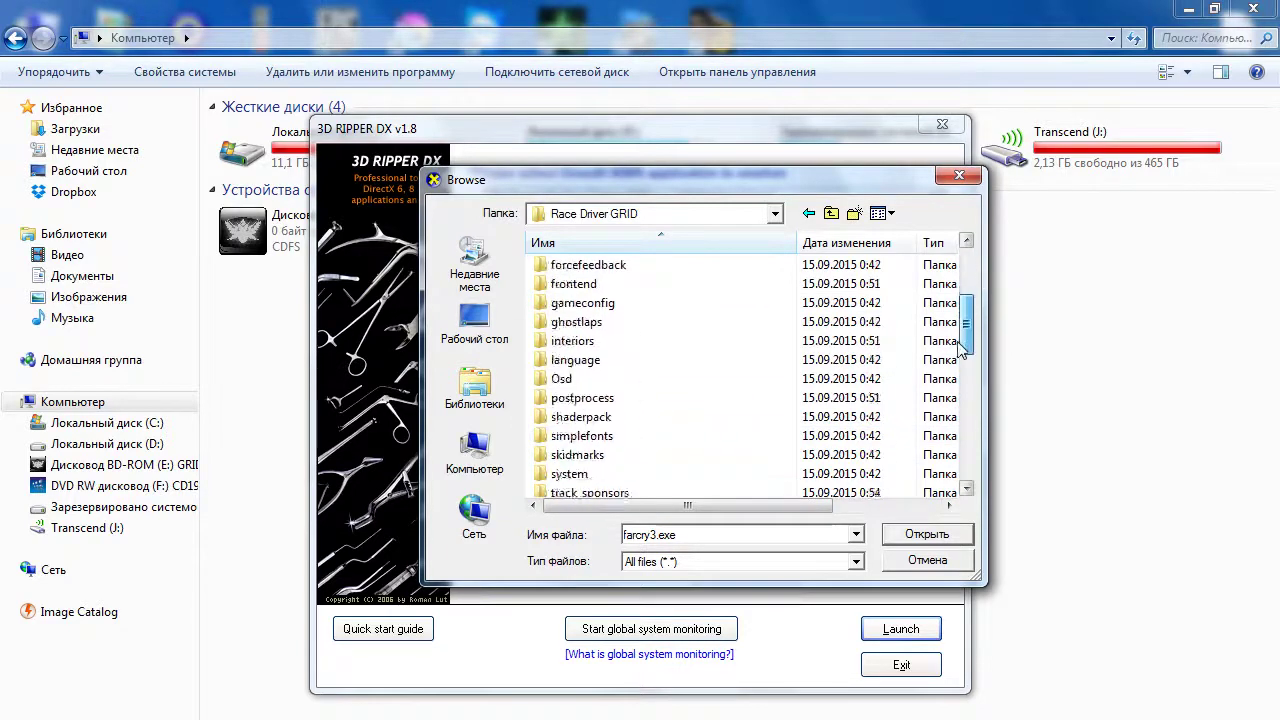
scroll(953, 400, down, 1)
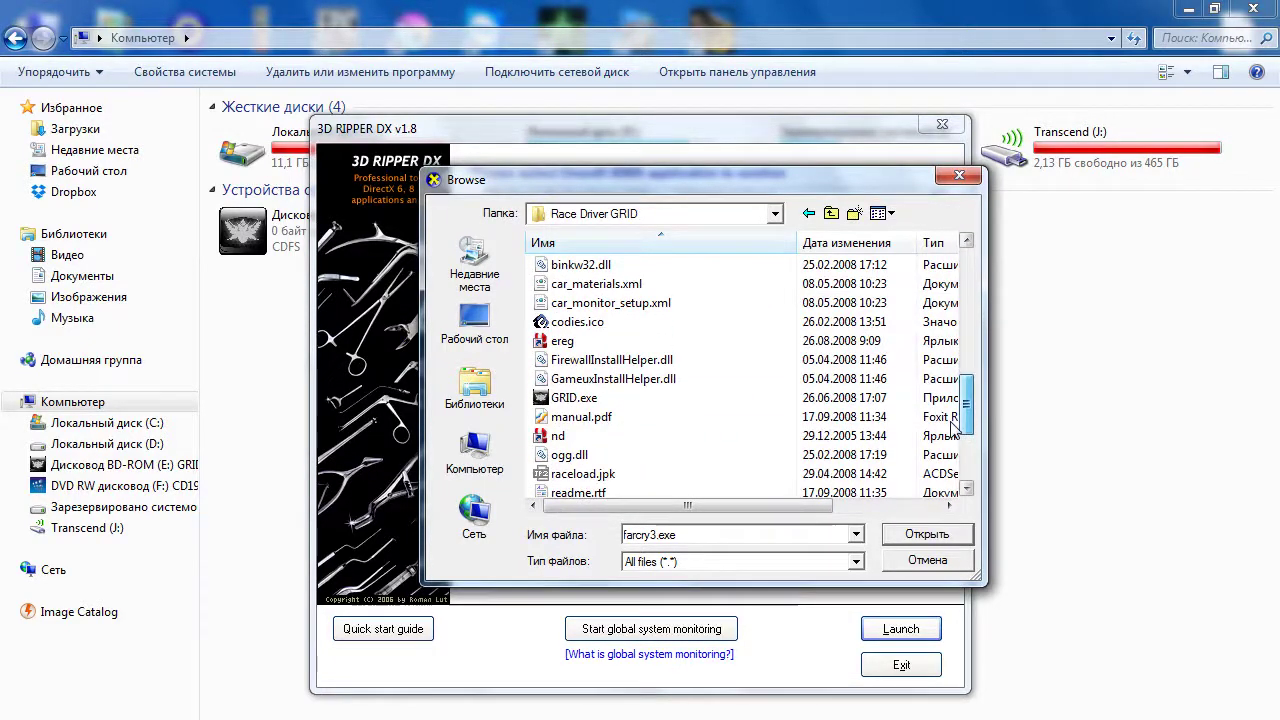
click(567, 399)
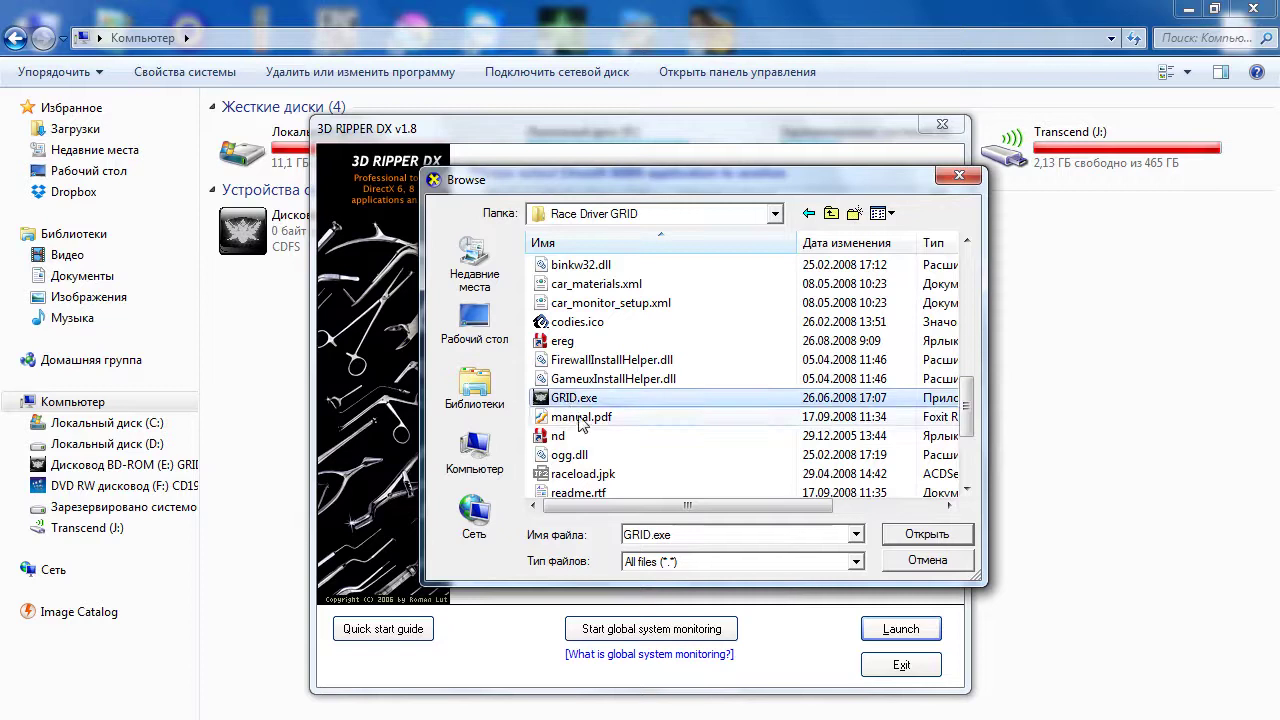
double_click(567, 399)
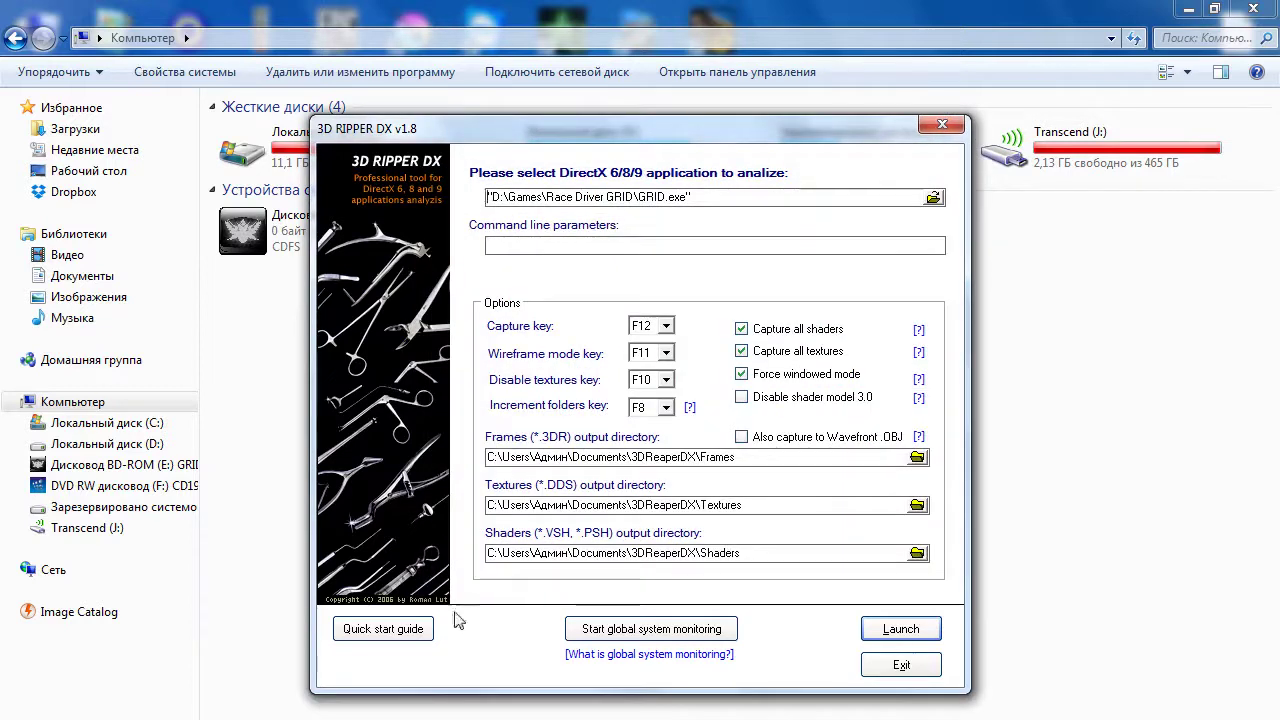
drag(781, 135, 820, 118)
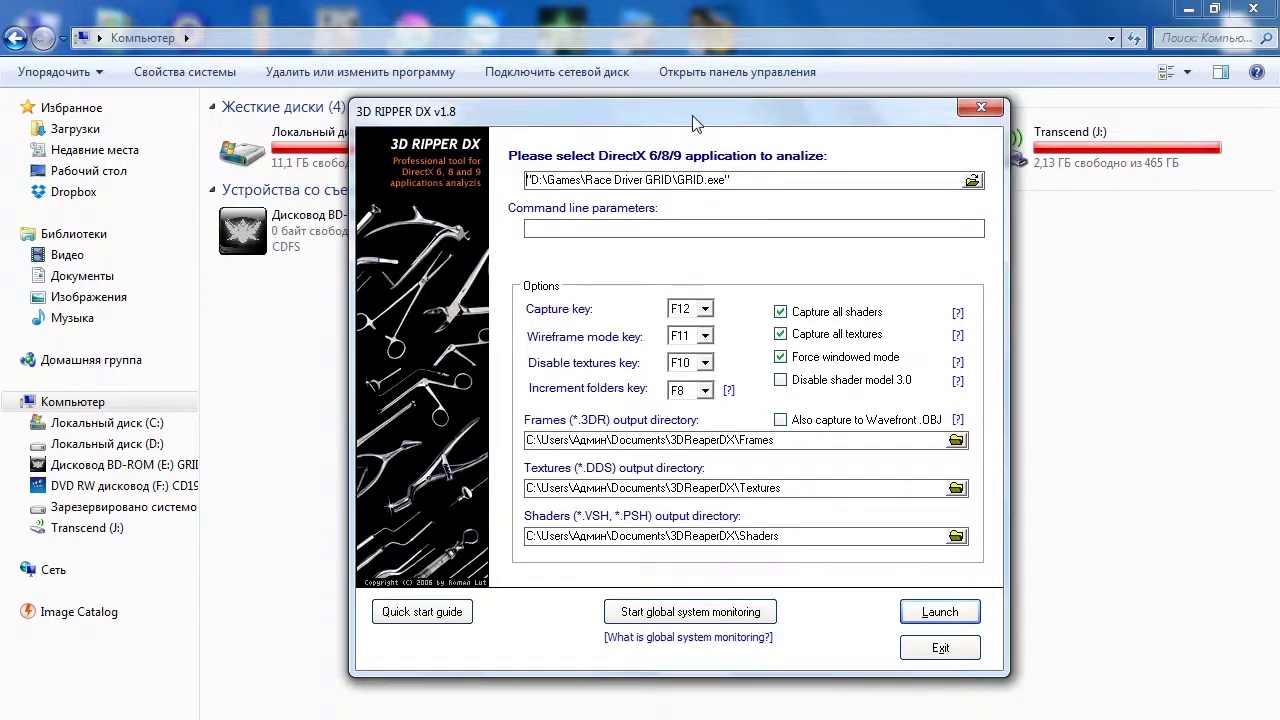
drag(697, 122, 674, 128)
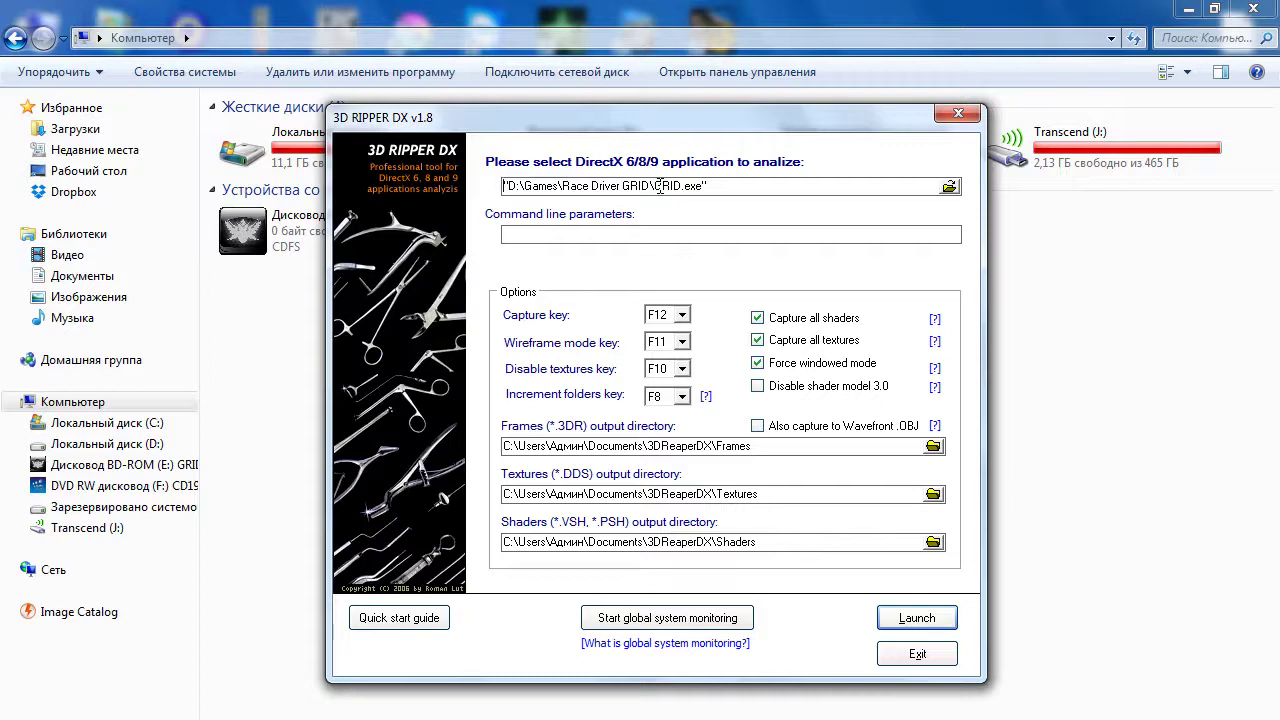
Switch to Windows Explorer and open the Race Driver GRID folder inside Games on drive D.
click(870, 64)
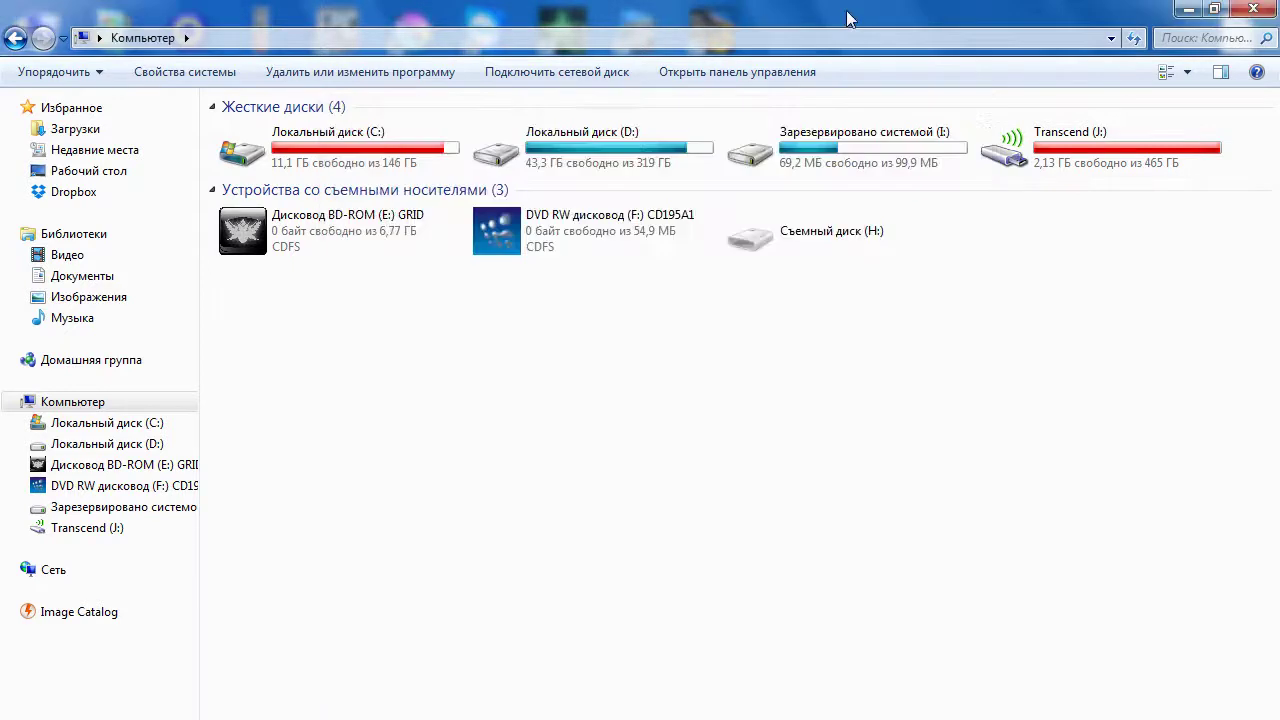
double_click(550, 160)
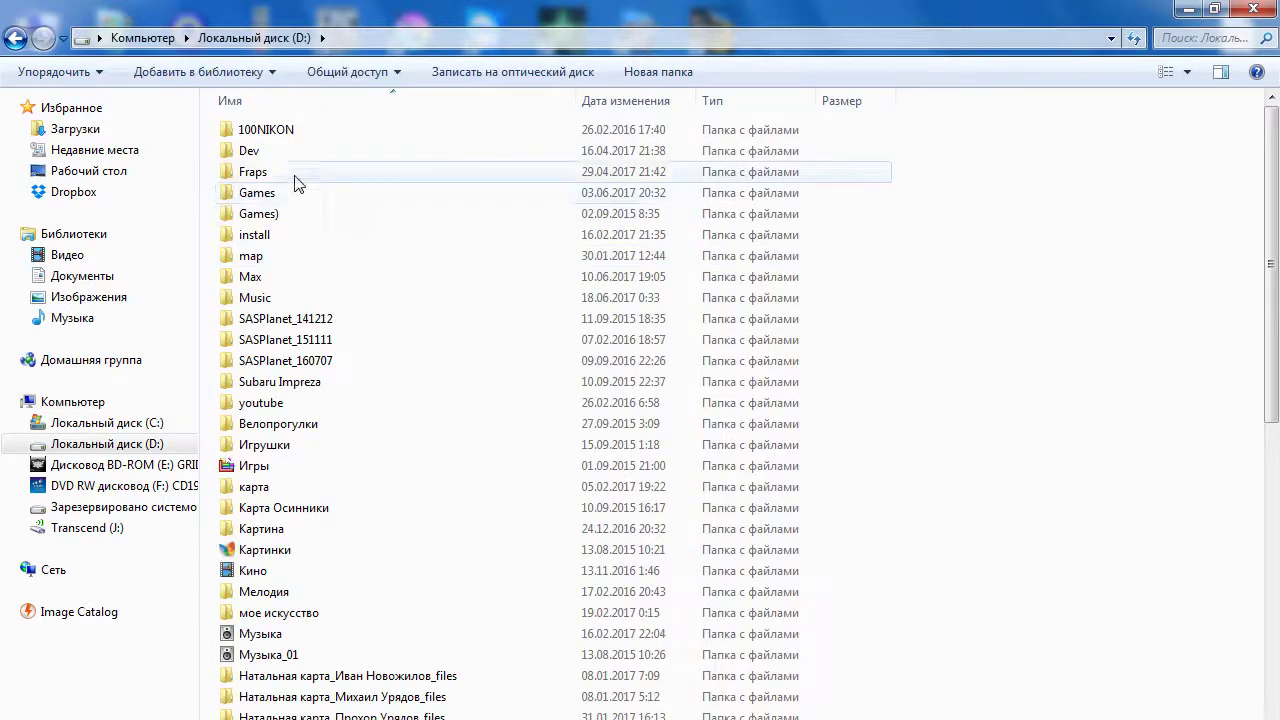
double_click(258, 195)
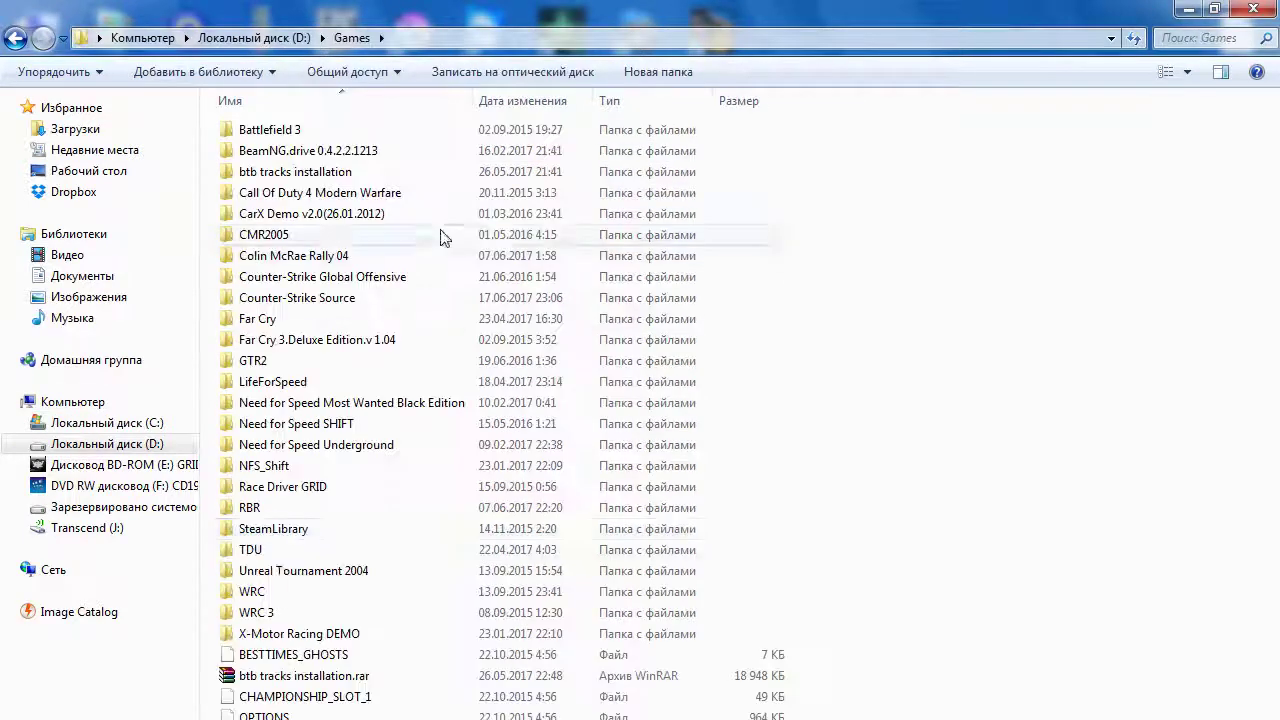
double_click(277, 487)
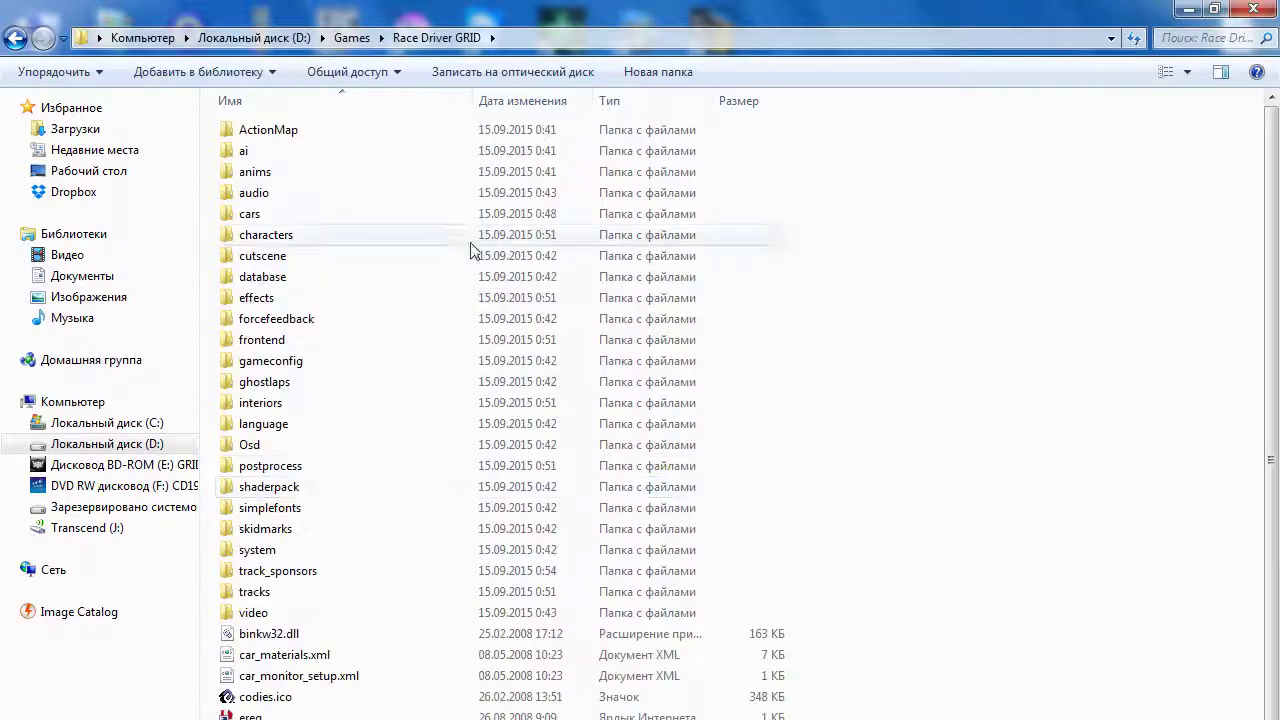
scroll(366, 529, down, 2)
scroll(366, 529, up, 2)
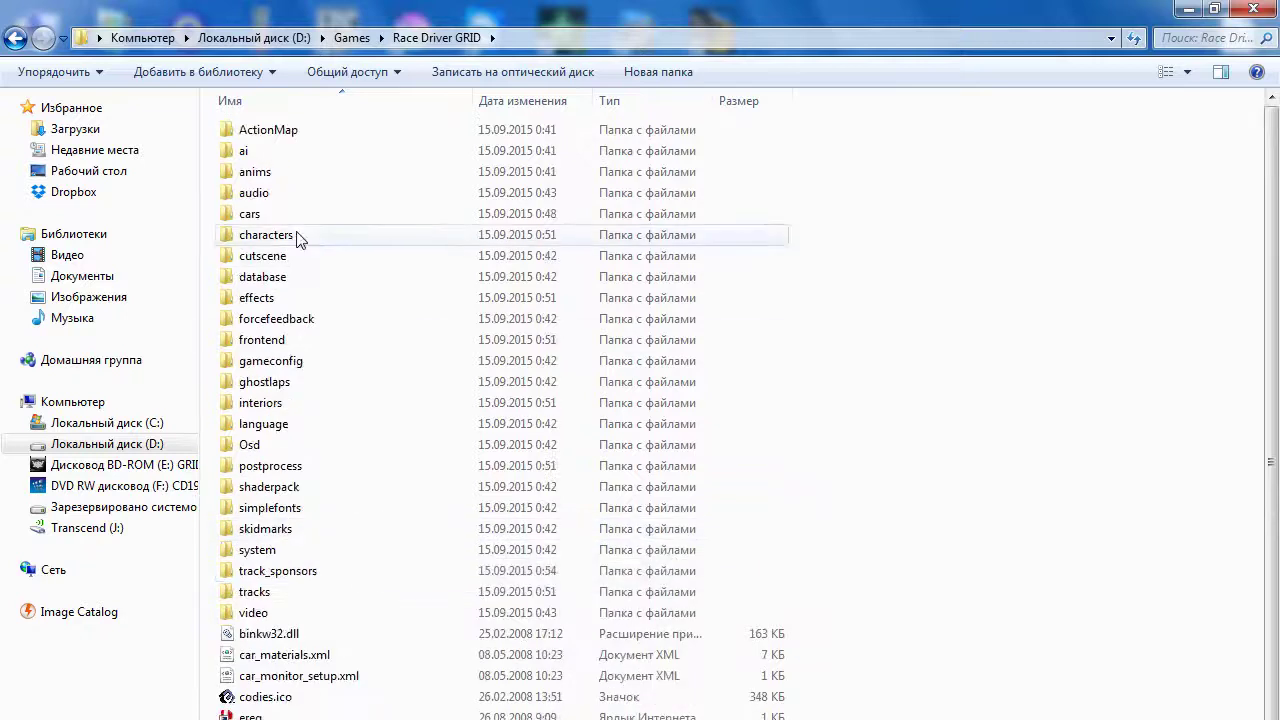
scroll(287, 430, down, 2)
Turn off the compatibility mode in the properties of GRID.exe and apply the change.
click(272, 672)
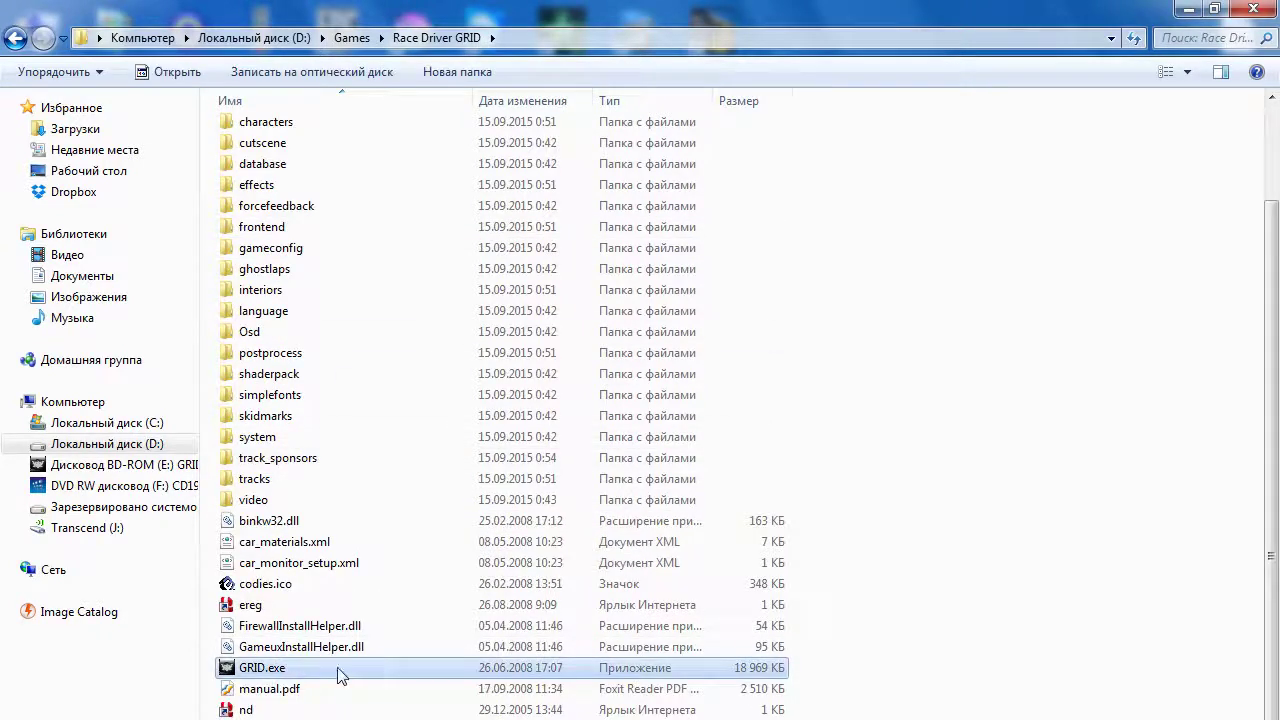
right_click(272, 678)
click(396, 655)
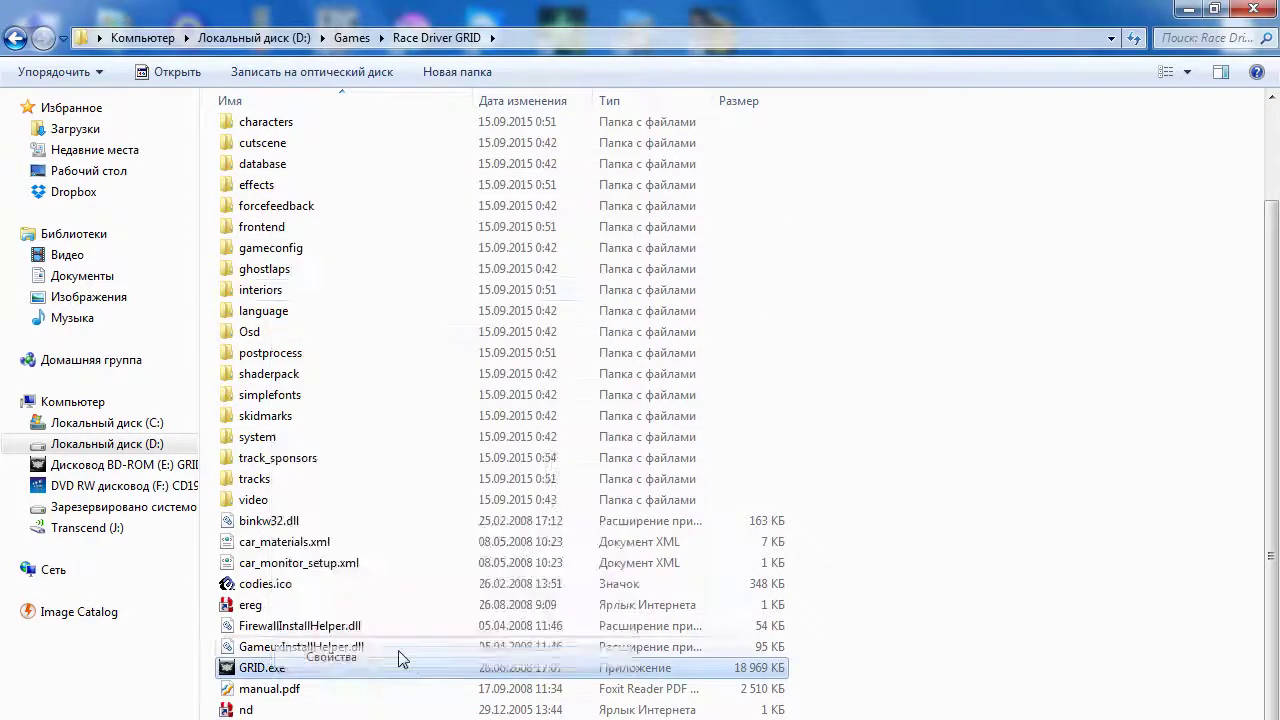
drag(445, 466, 673, 153)
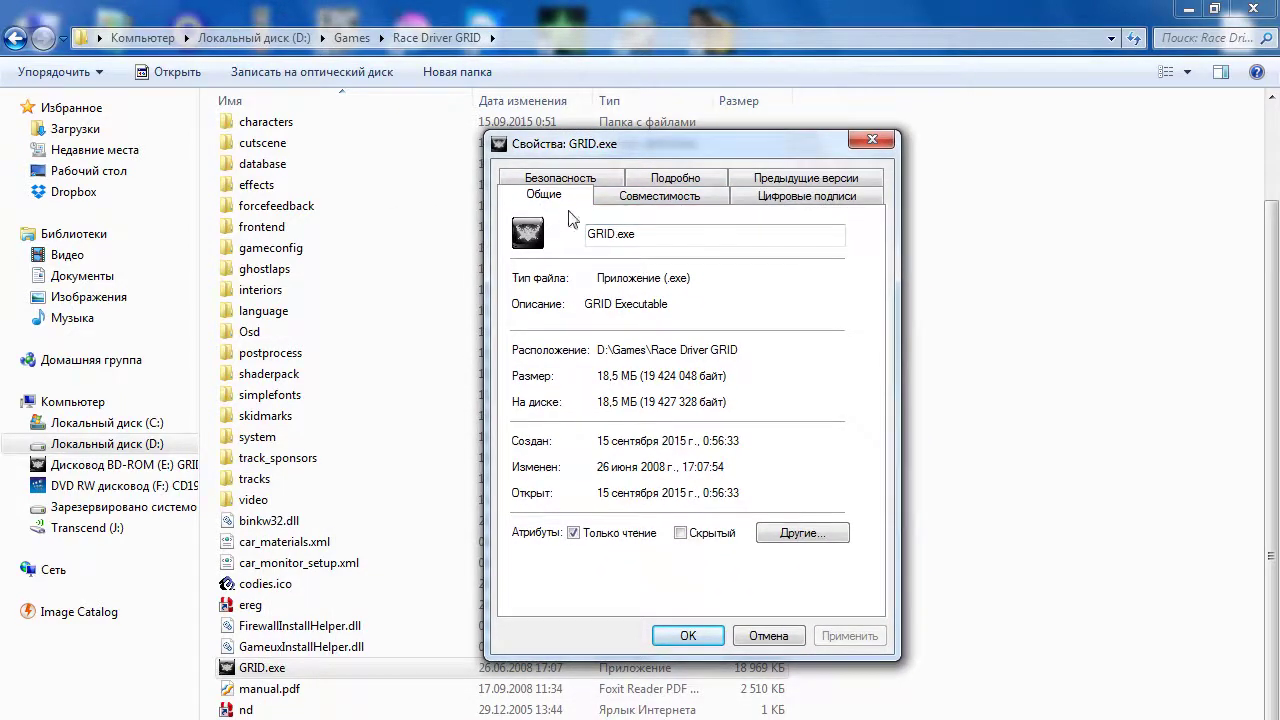
click(642, 198)
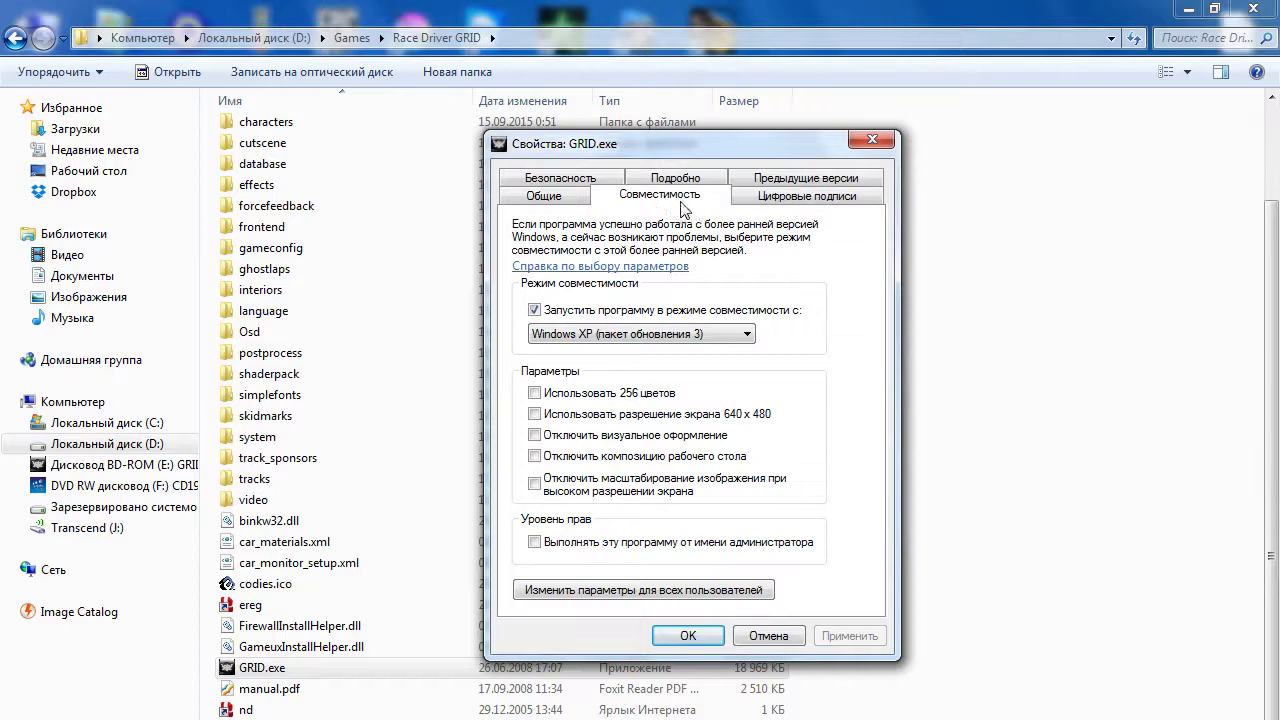
click(538, 311)
click(536, 311)
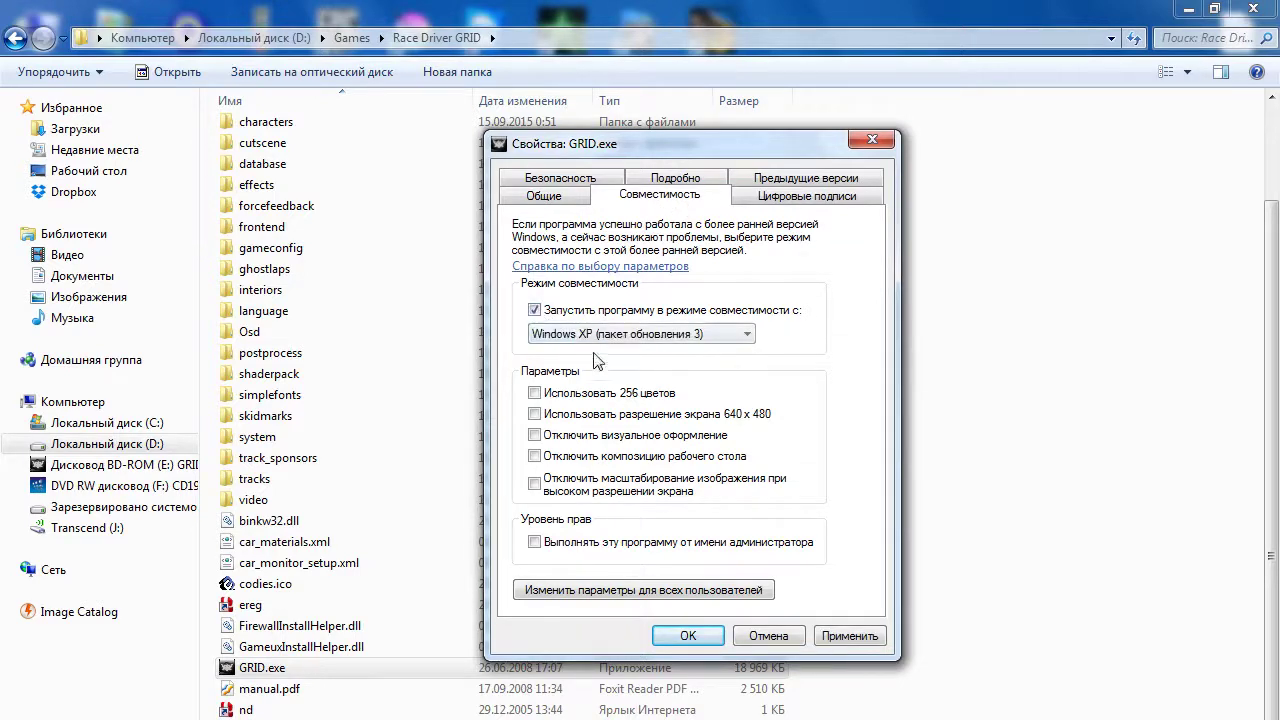
click(735, 345)
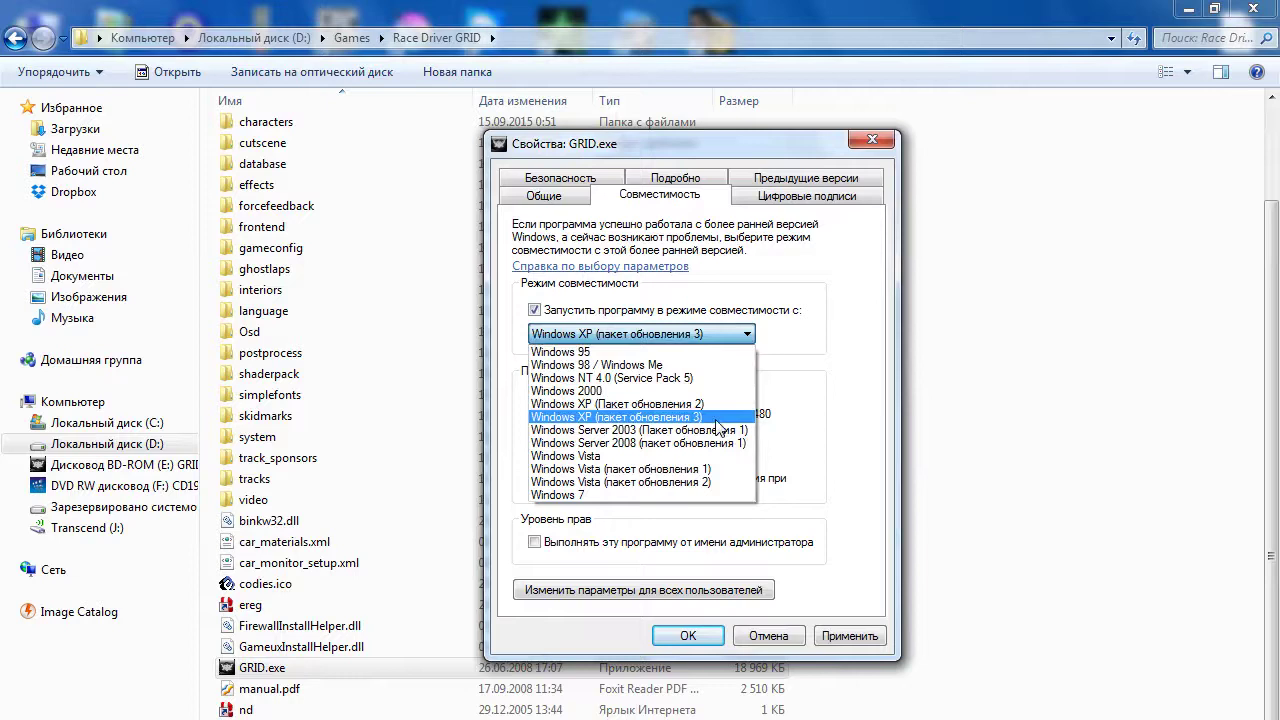
click(592, 334)
click(535, 310)
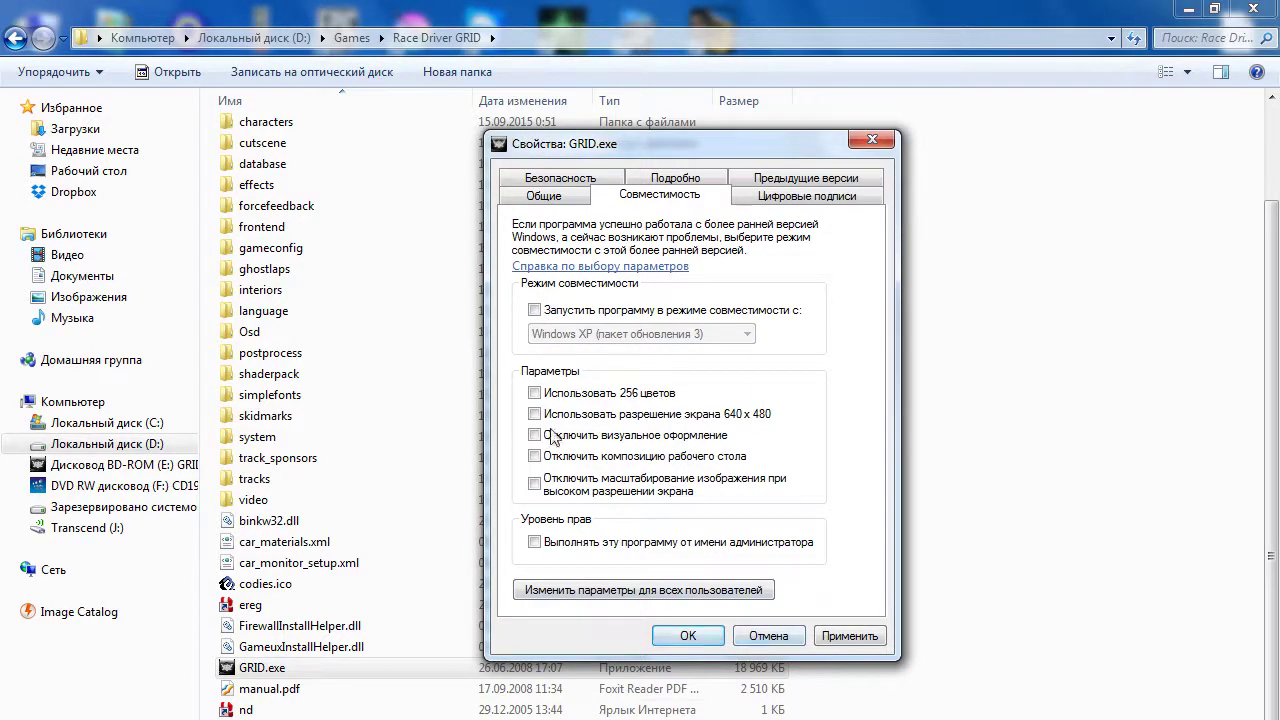
click(848, 637)
click(688, 636)
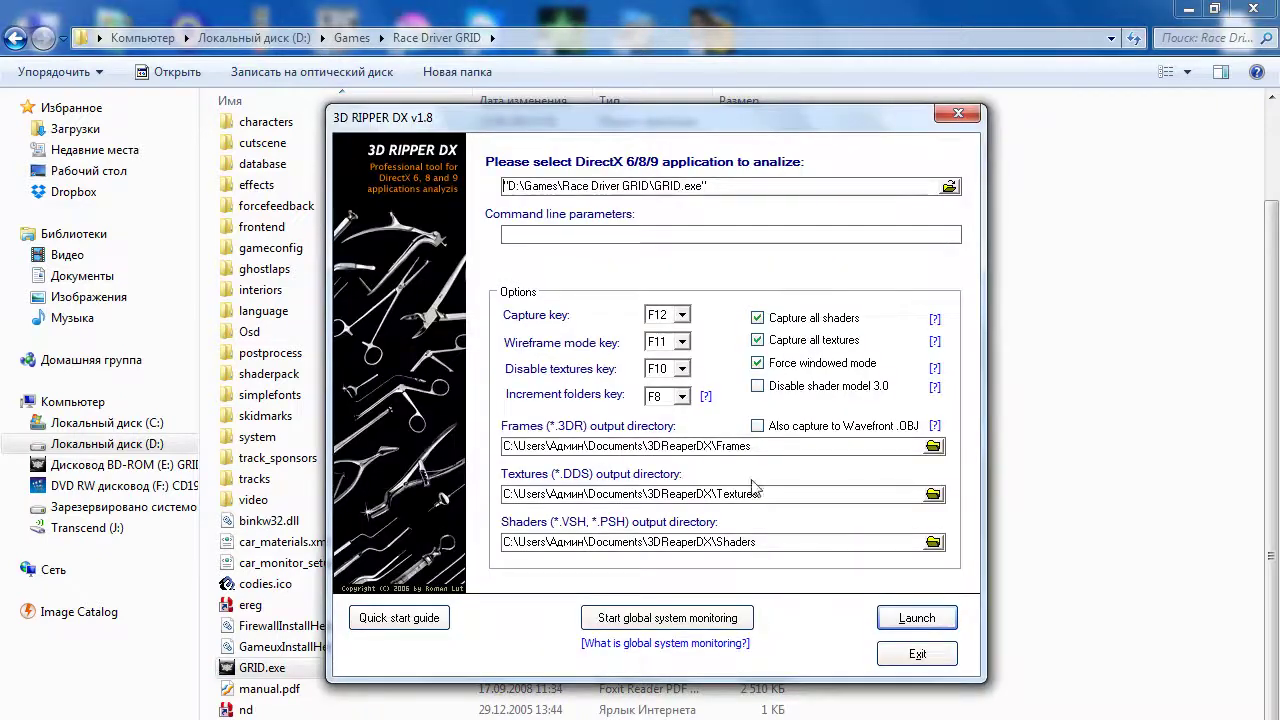
Mount the GRID disc image in DAEMON Tools Pro, minimize the program and dismiss the disc's autoplay prompt.
drag(644, 130, 636, 116)
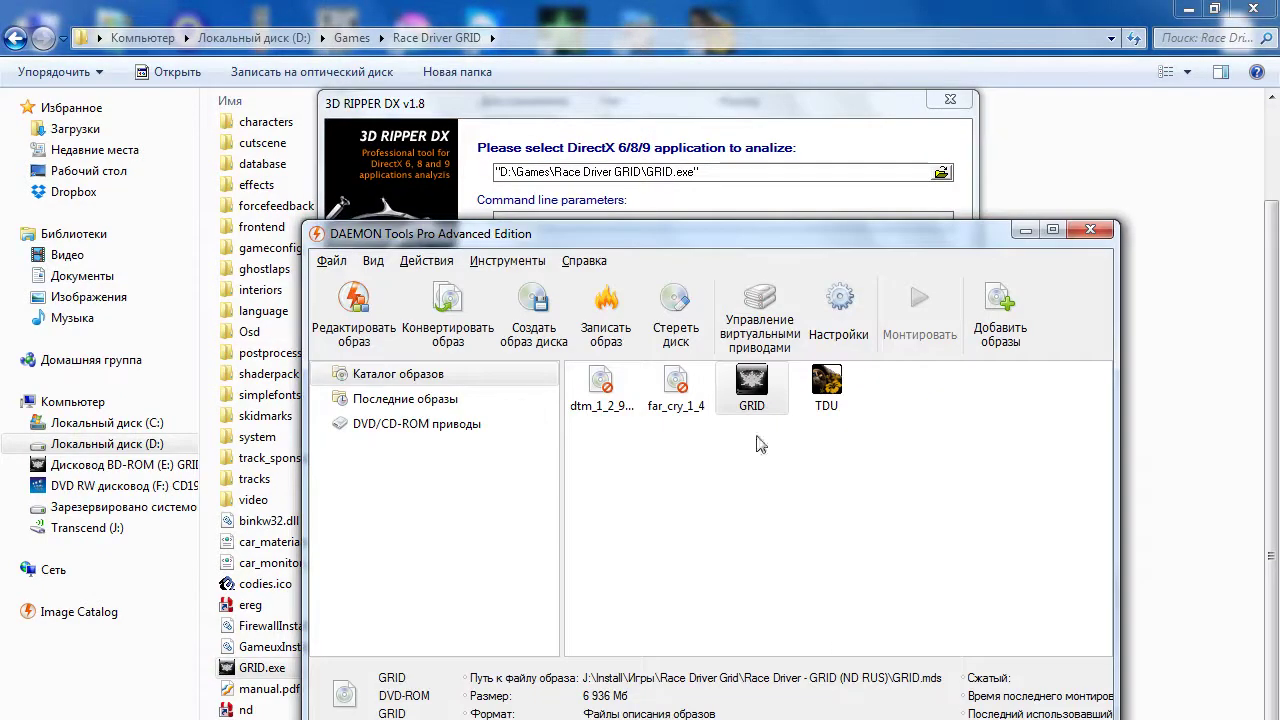
click(757, 398)
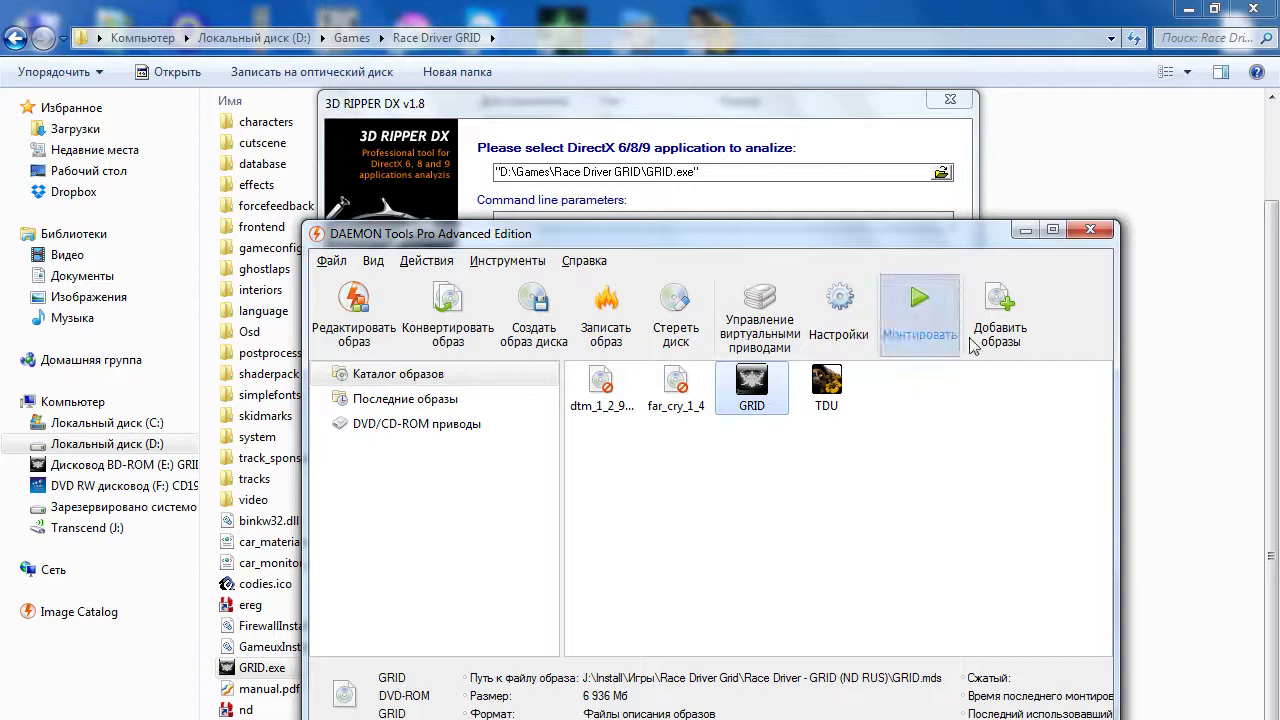
click(919, 312)
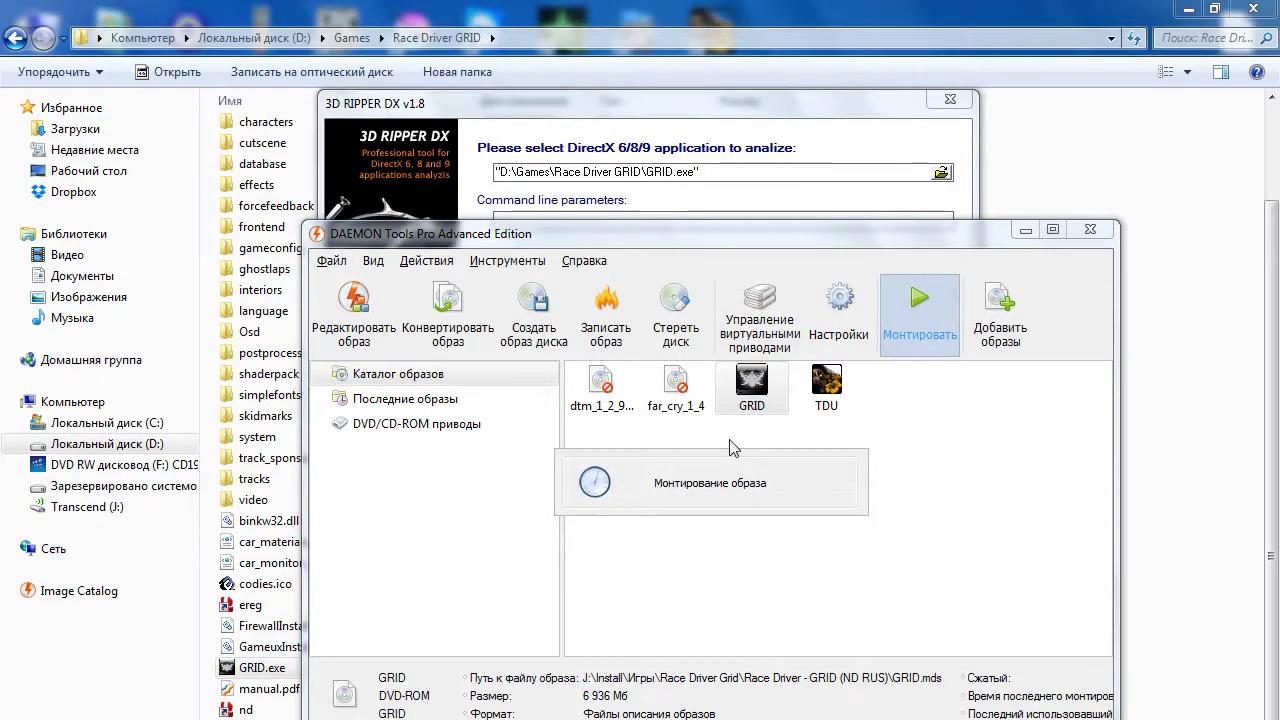
click(1025, 229)
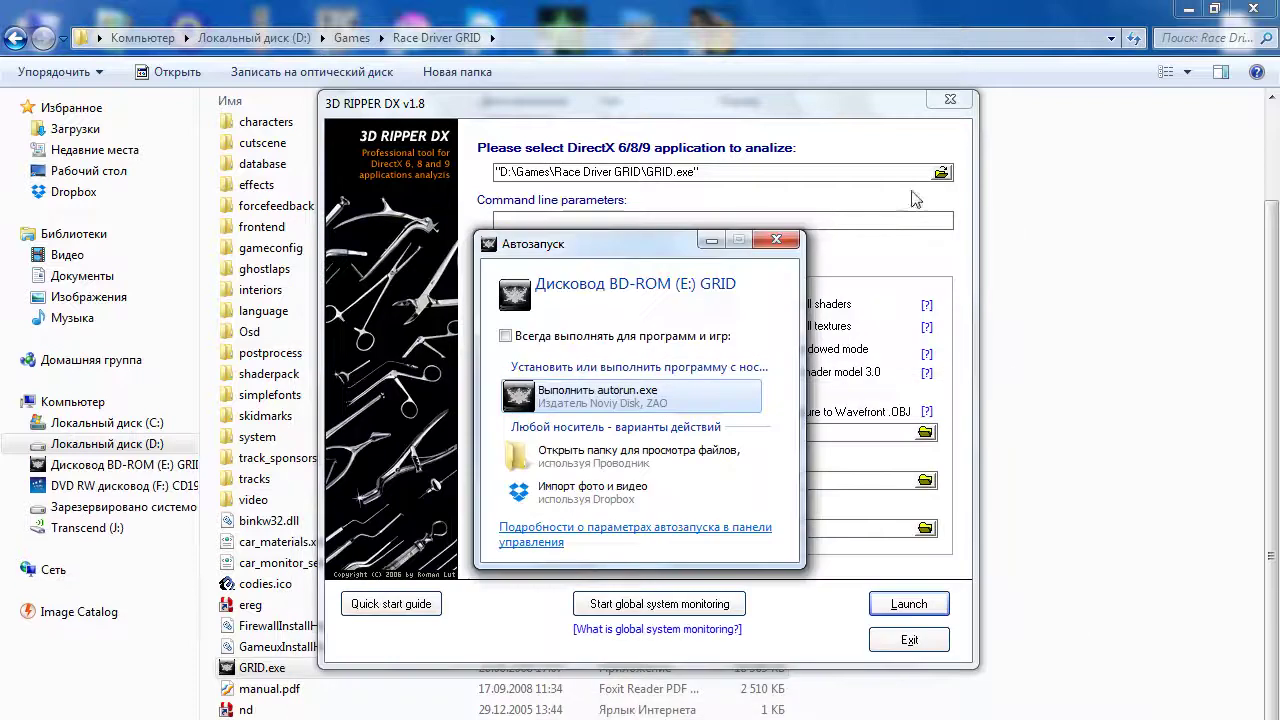
click(776, 240)
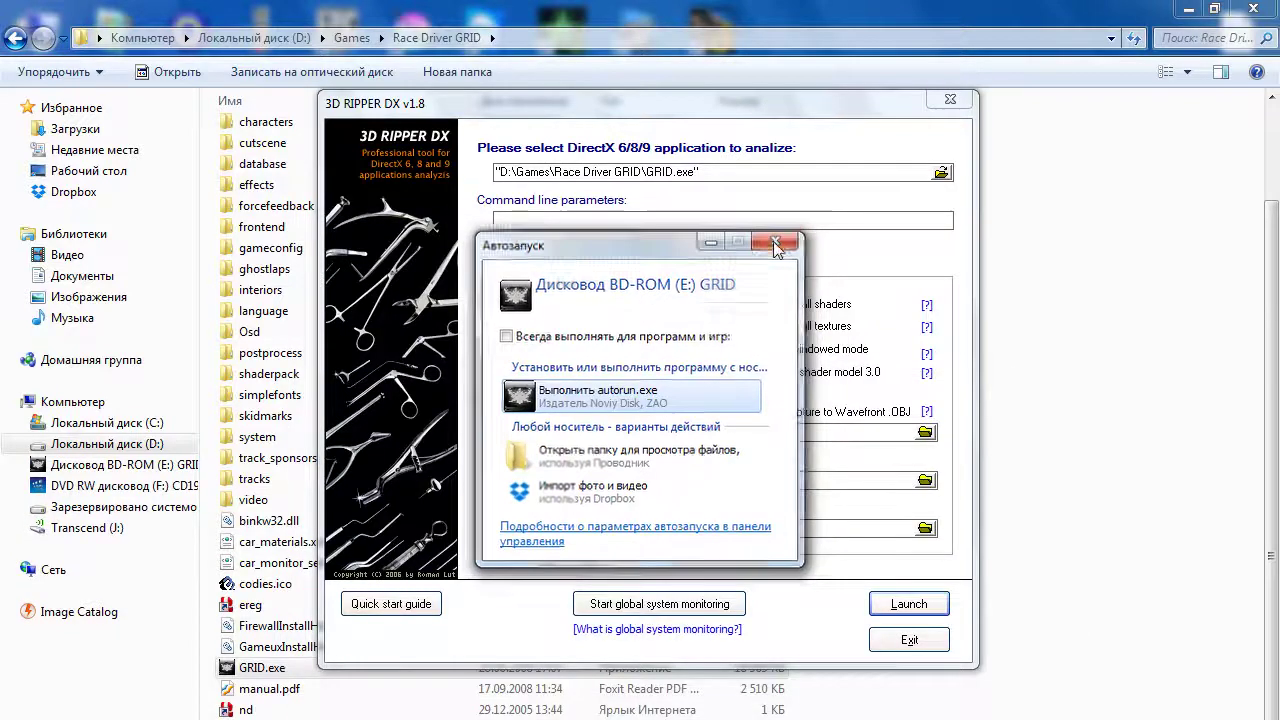
Try to launch GRID.exe through 3D Ripper DX, expand the problem details in the error report and close it.
click(905, 605)
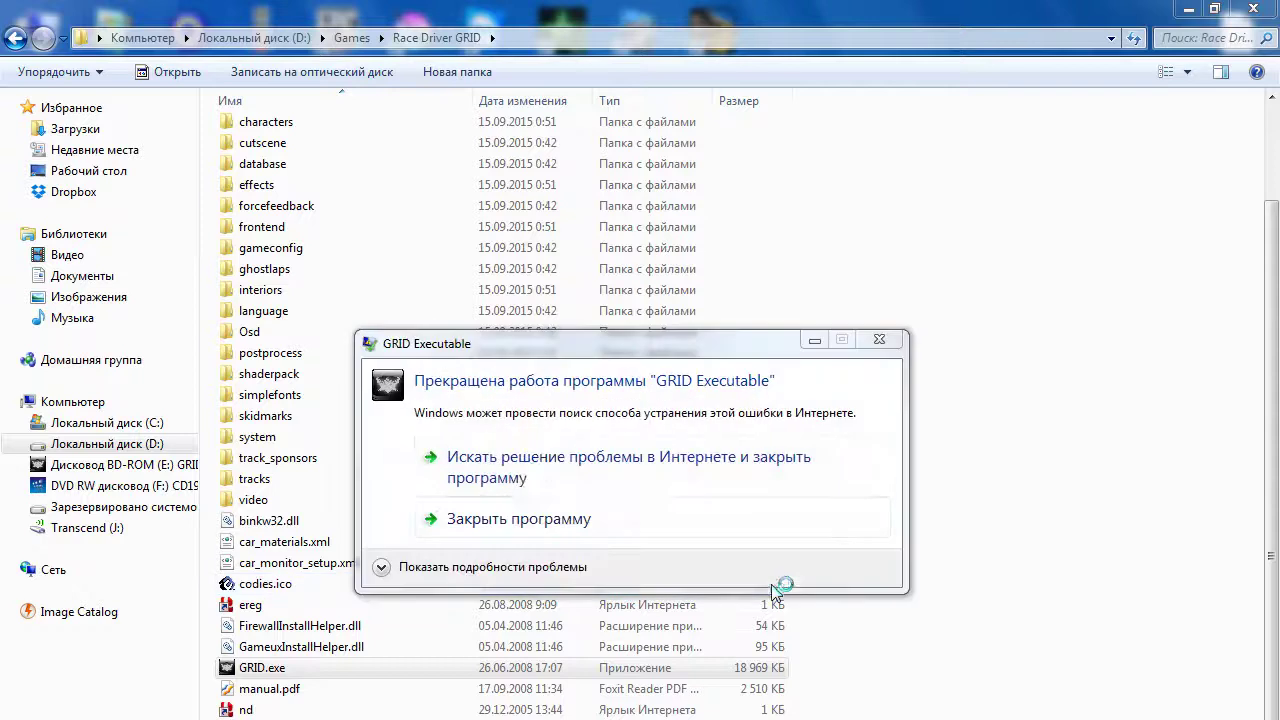
mouse_move(576, 278)
mouse_down()
mouse_move(588, 242)
mouse_move(638, 213)
mouse_move(690, 234)
mouse_up()
click(408, 455)
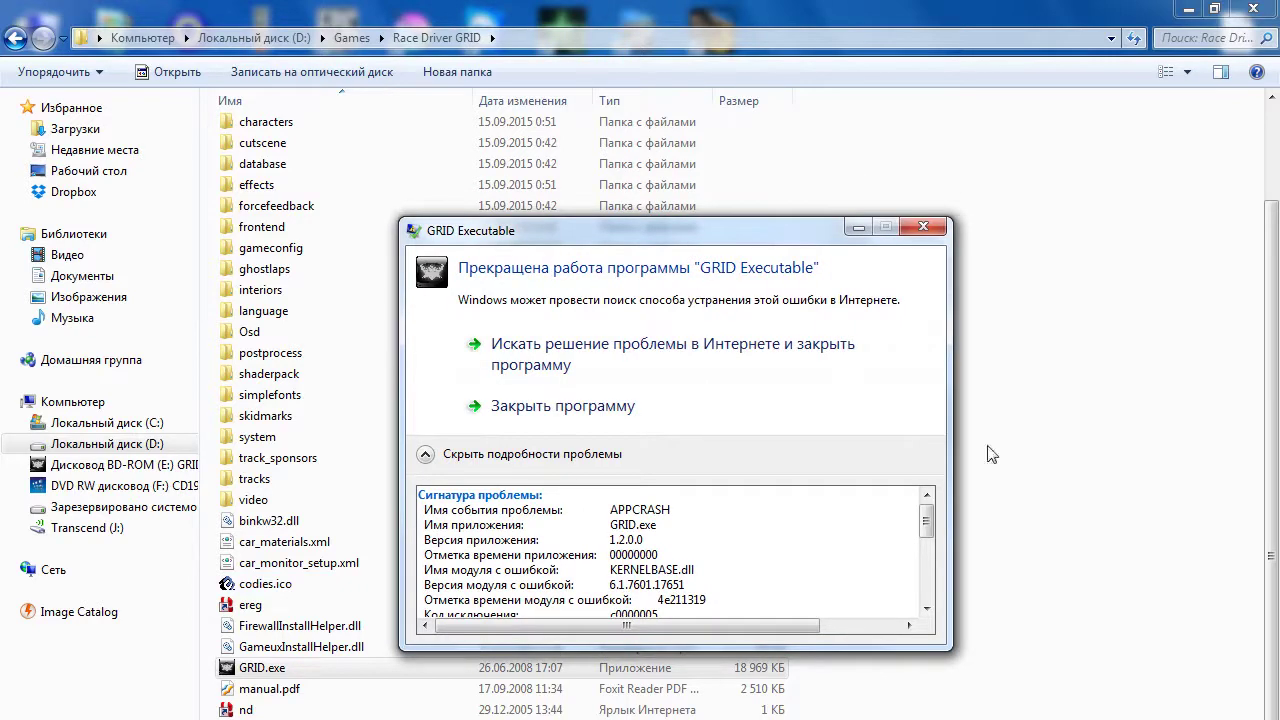
click(923, 227)
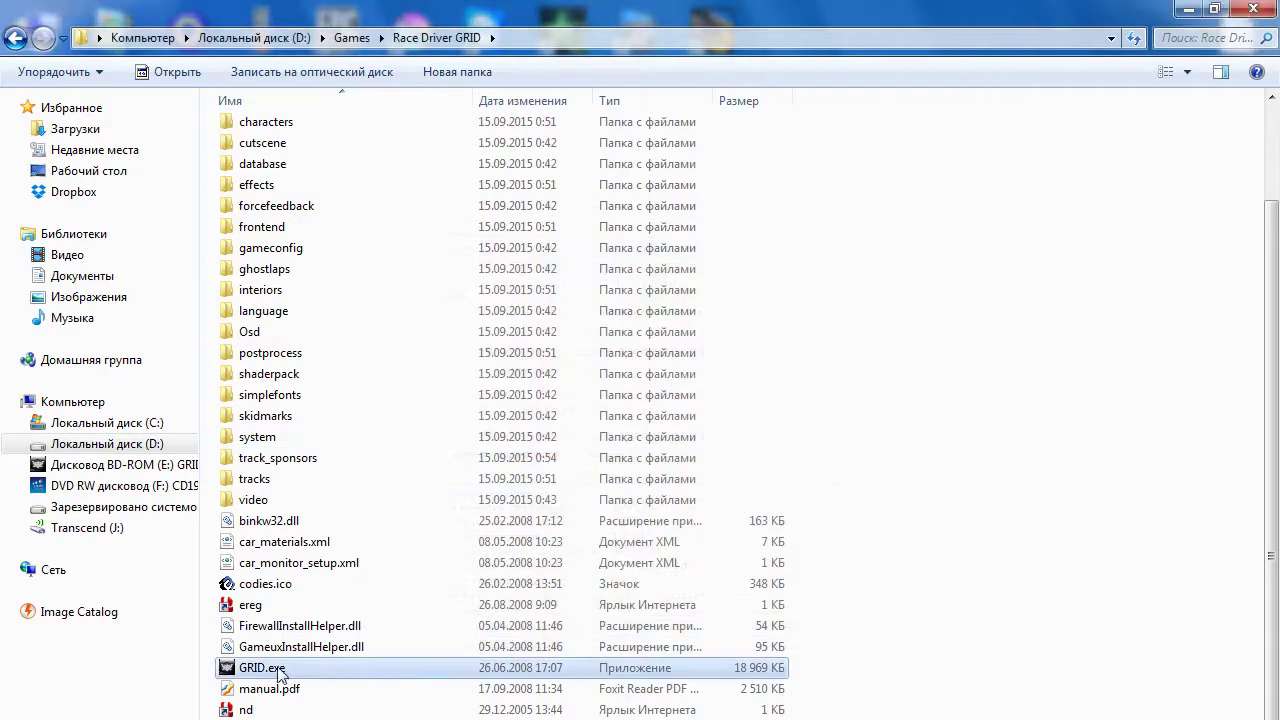
Set GRID.exe to run in compatibility mode for Windows XP (Service Pack 3), apply the change and close its properties.
right_click(256, 676)
click(370, 651)
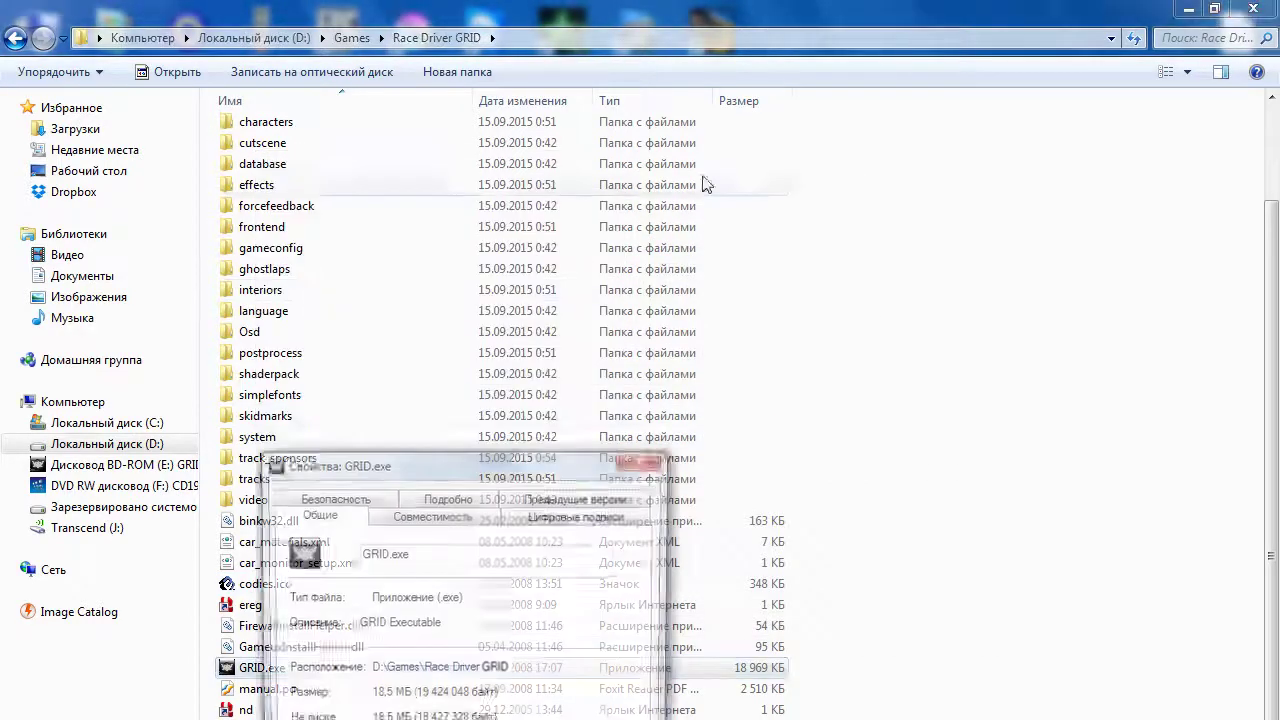
drag(531, 464, 755, 134)
click(721, 137)
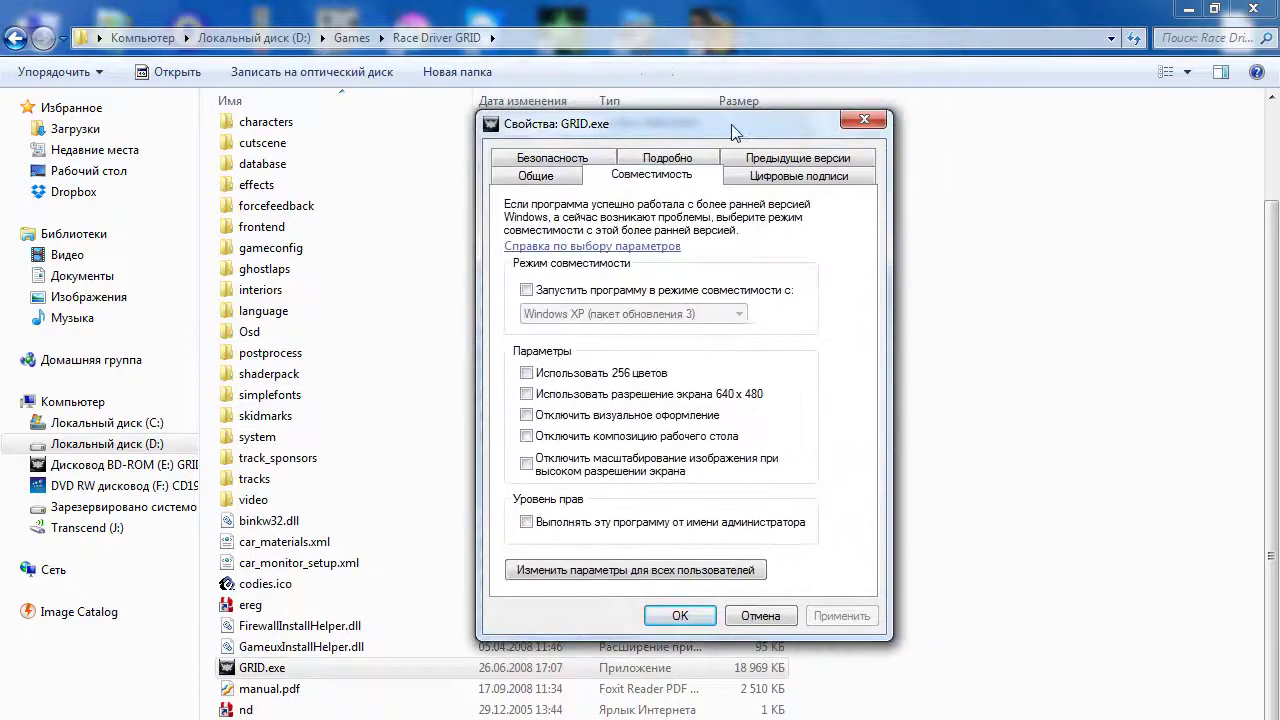
click(527, 291)
click(700, 314)
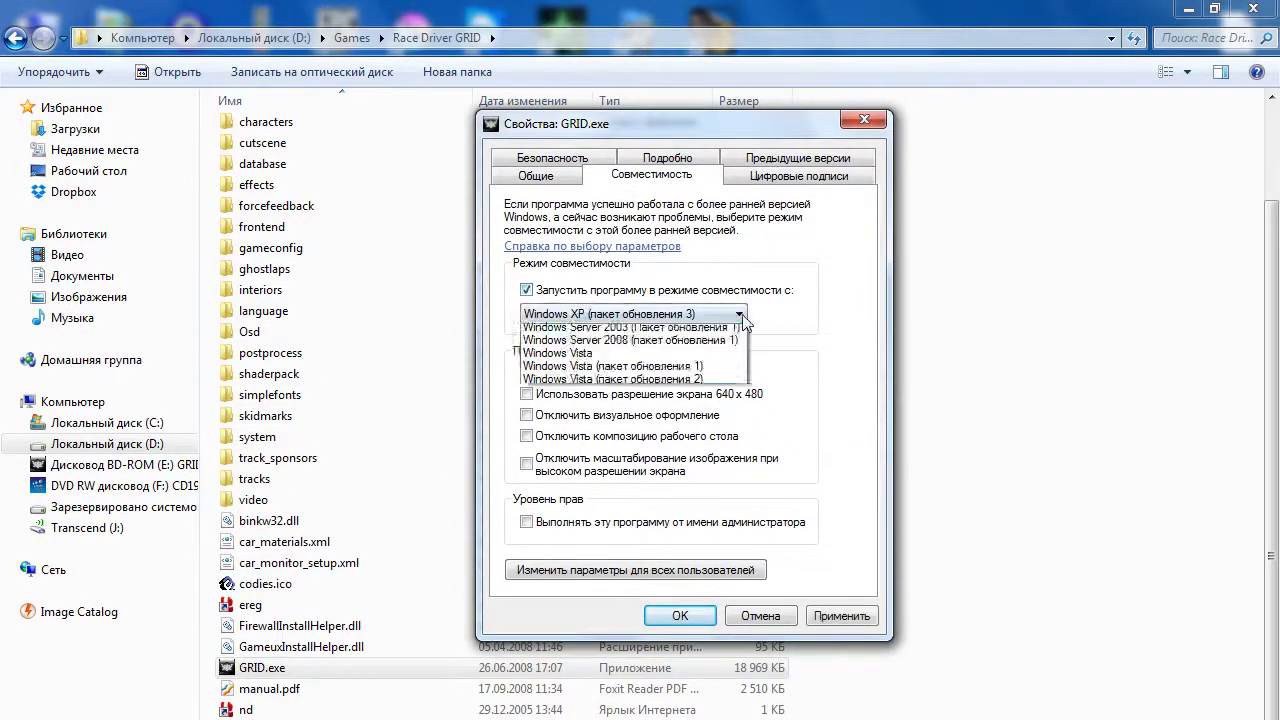
click(600, 397)
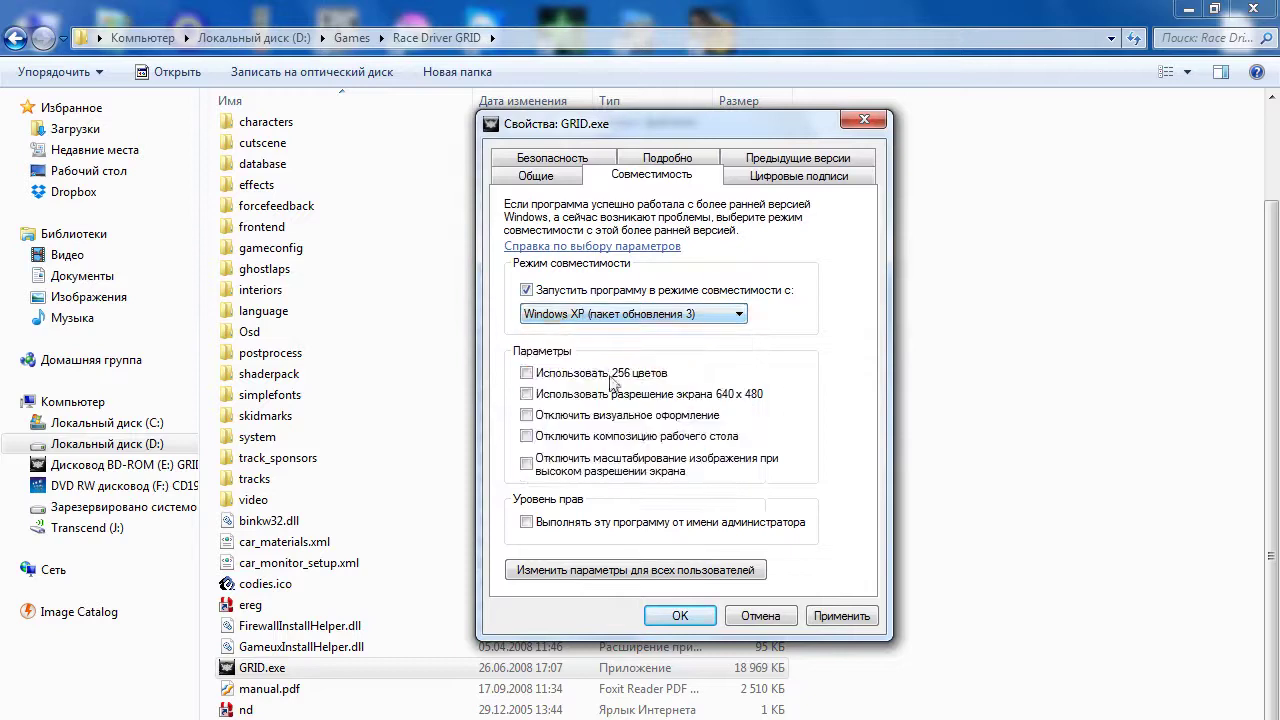
click(830, 617)
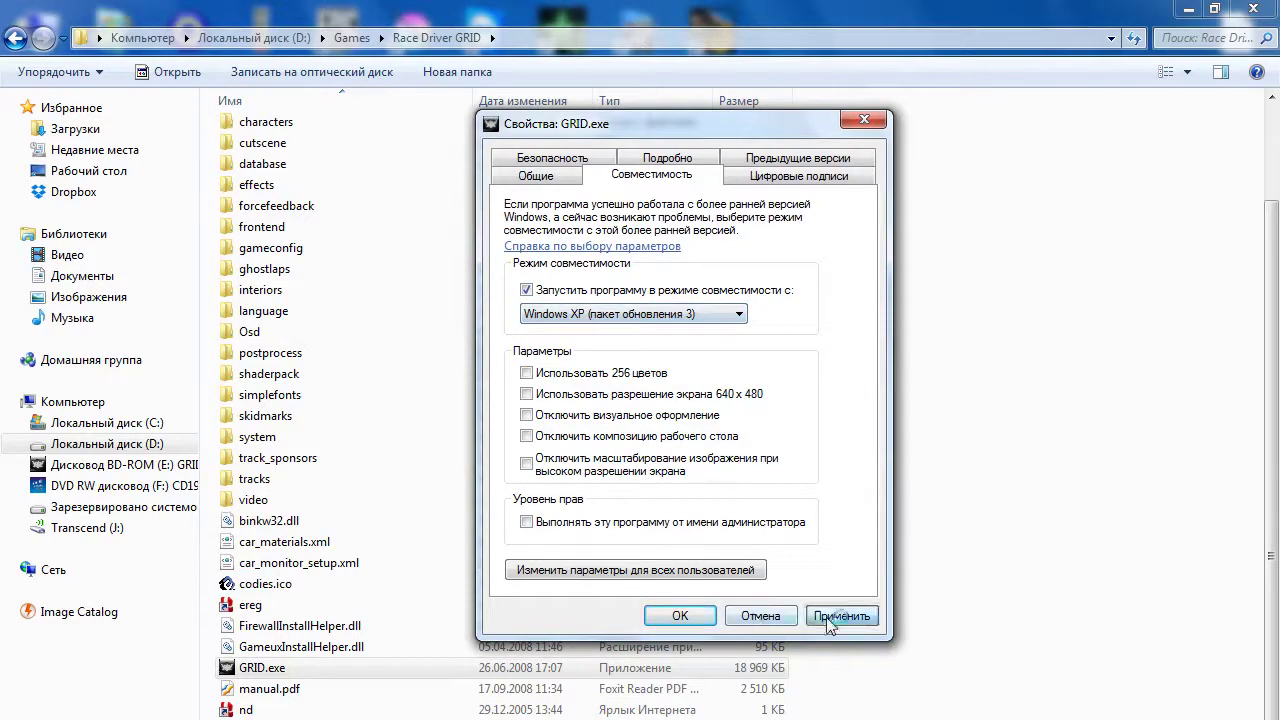
click(690, 616)
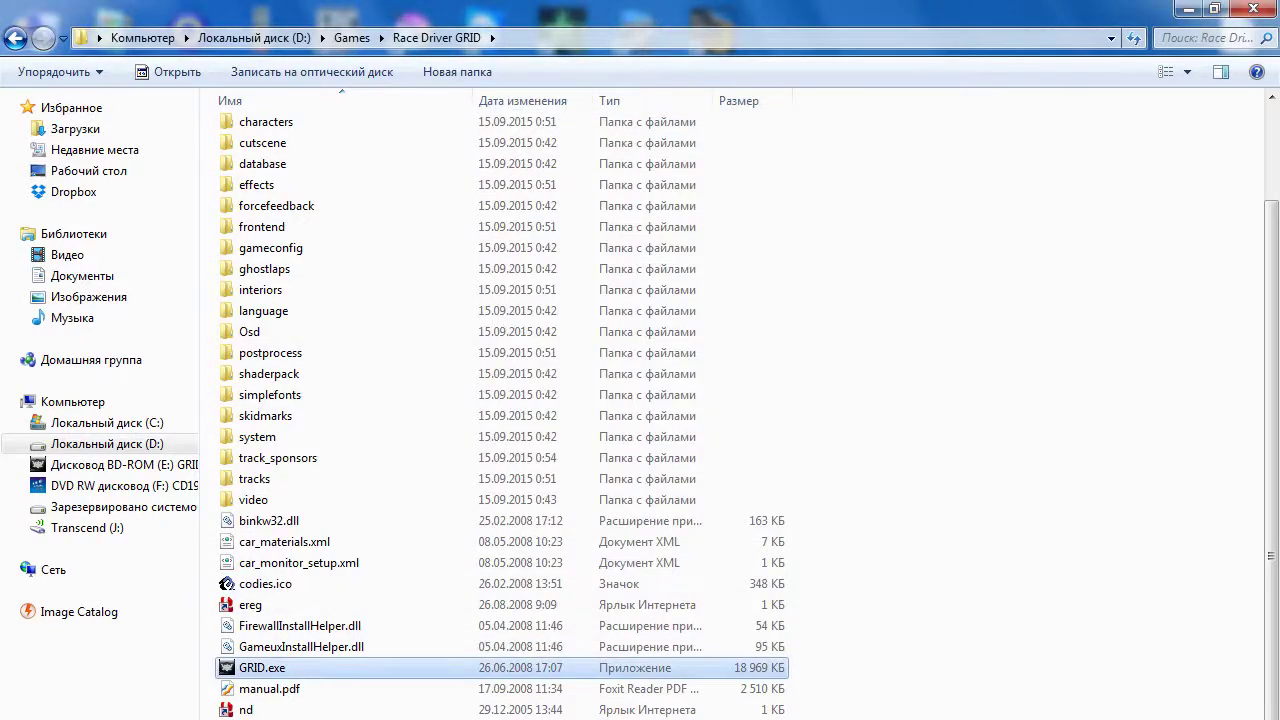
Reopen 3D Ripper DX, choose GRID.exe in the Race Driver GRID folder as the application and launch the game through it.
key(super)
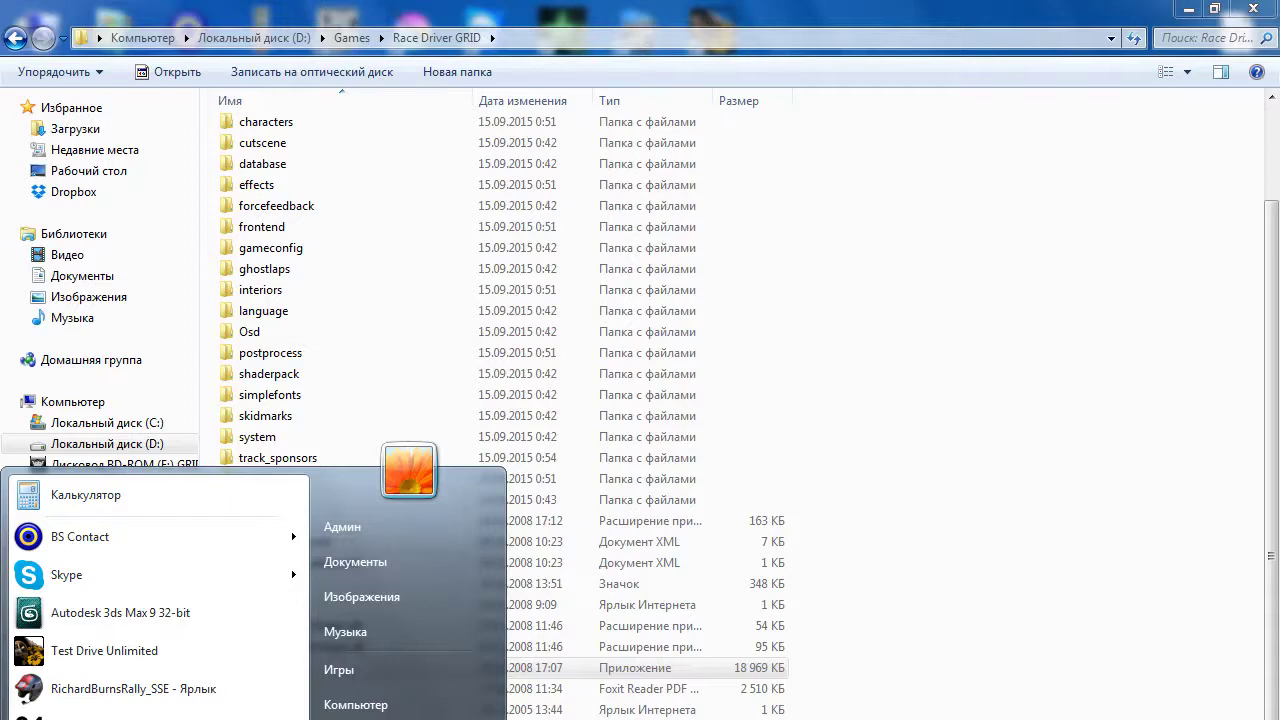
drag(665, 135, 639, 119)
click(798, 178)
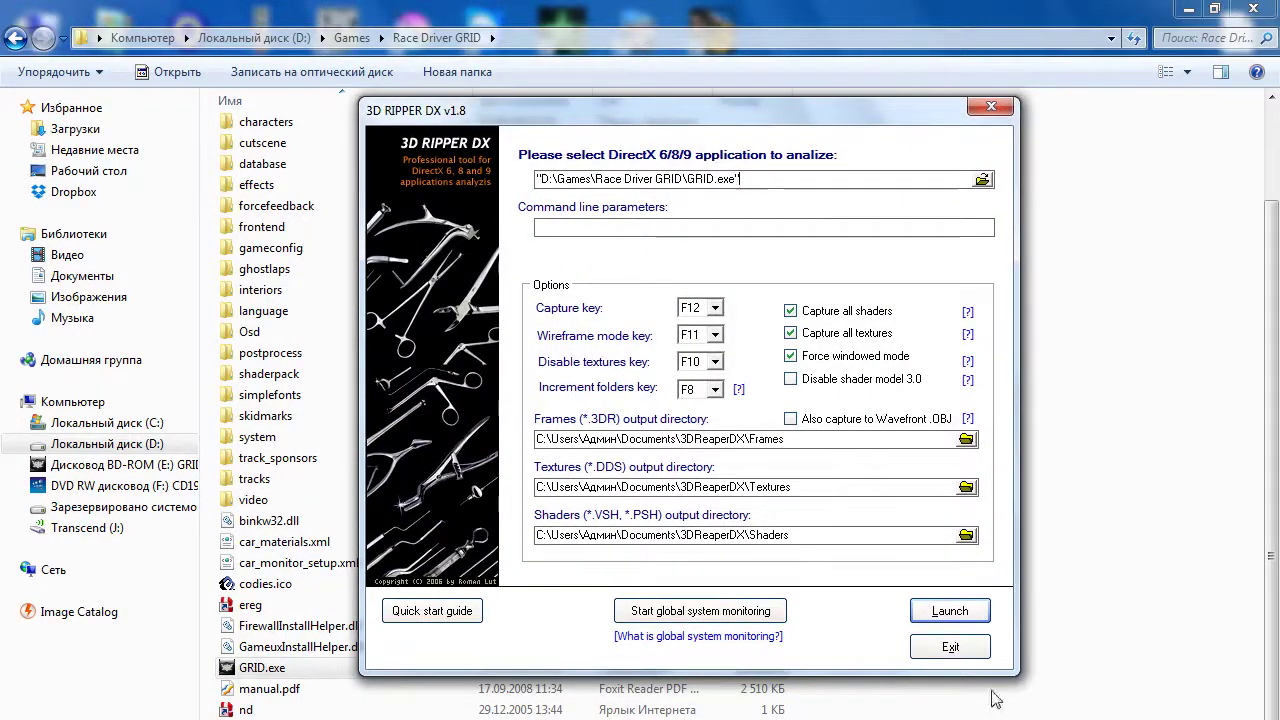
click(985, 612)
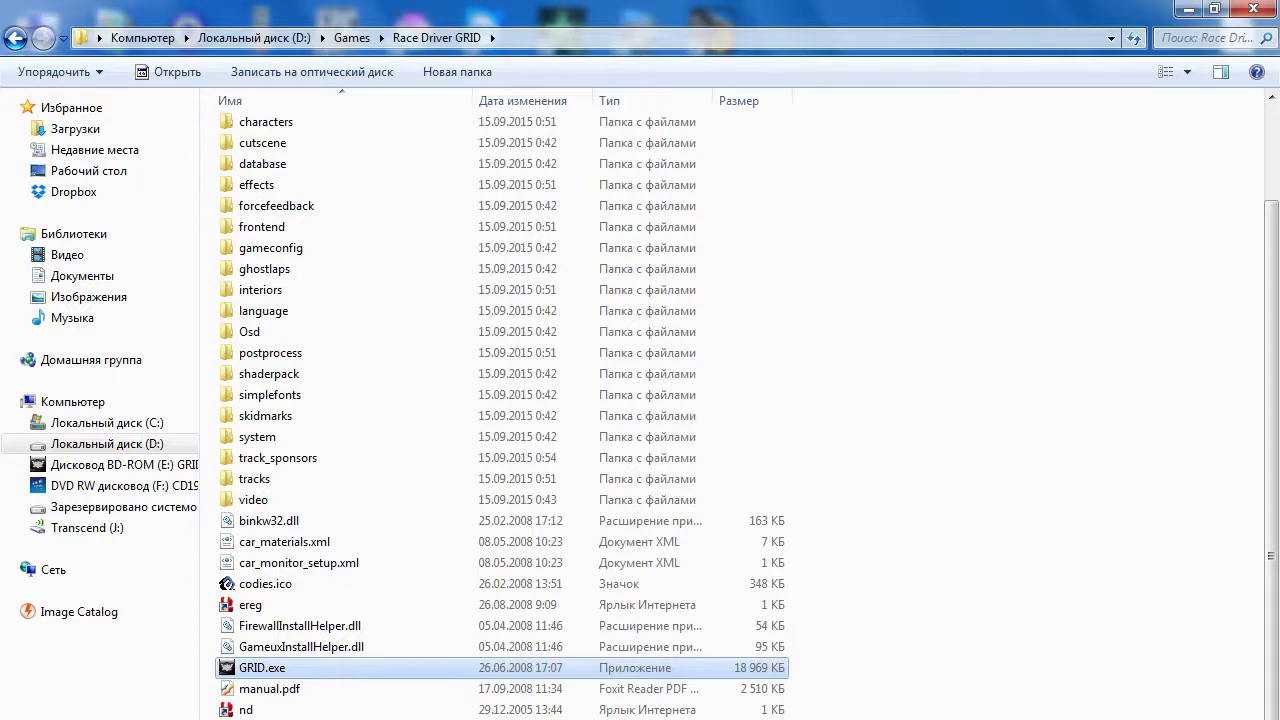
key(alt+Tab)
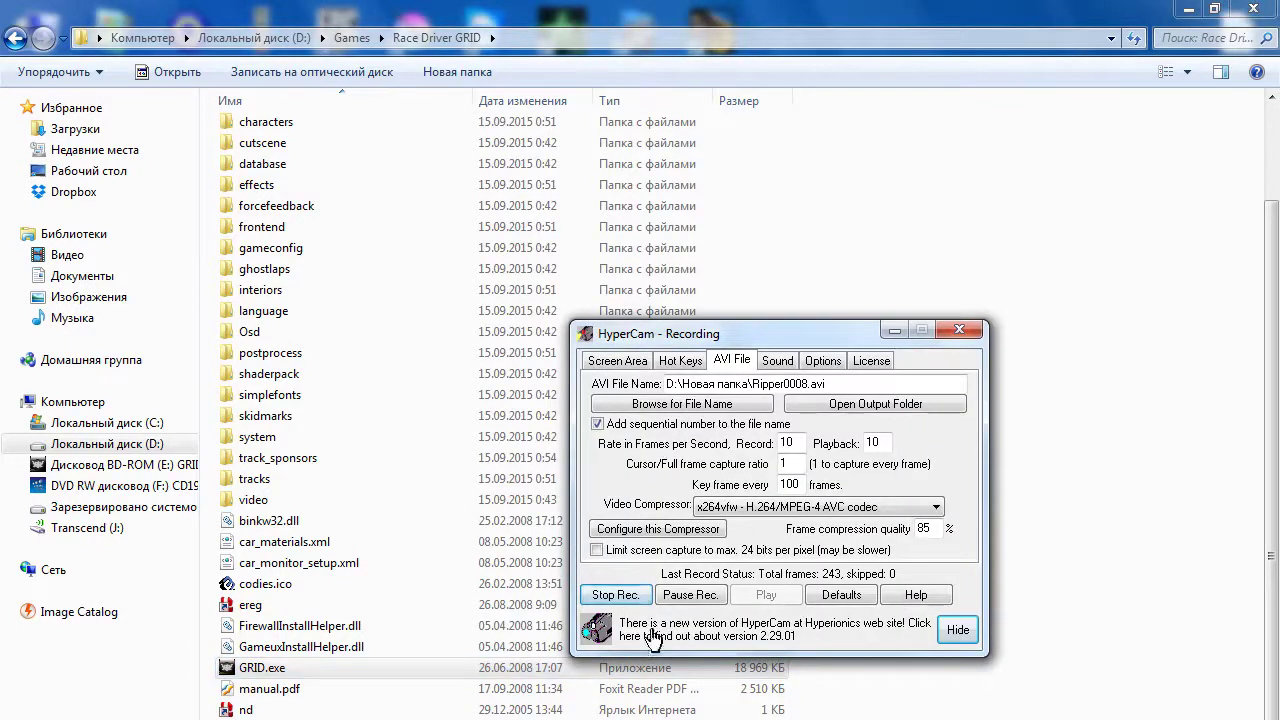
click(689, 595)
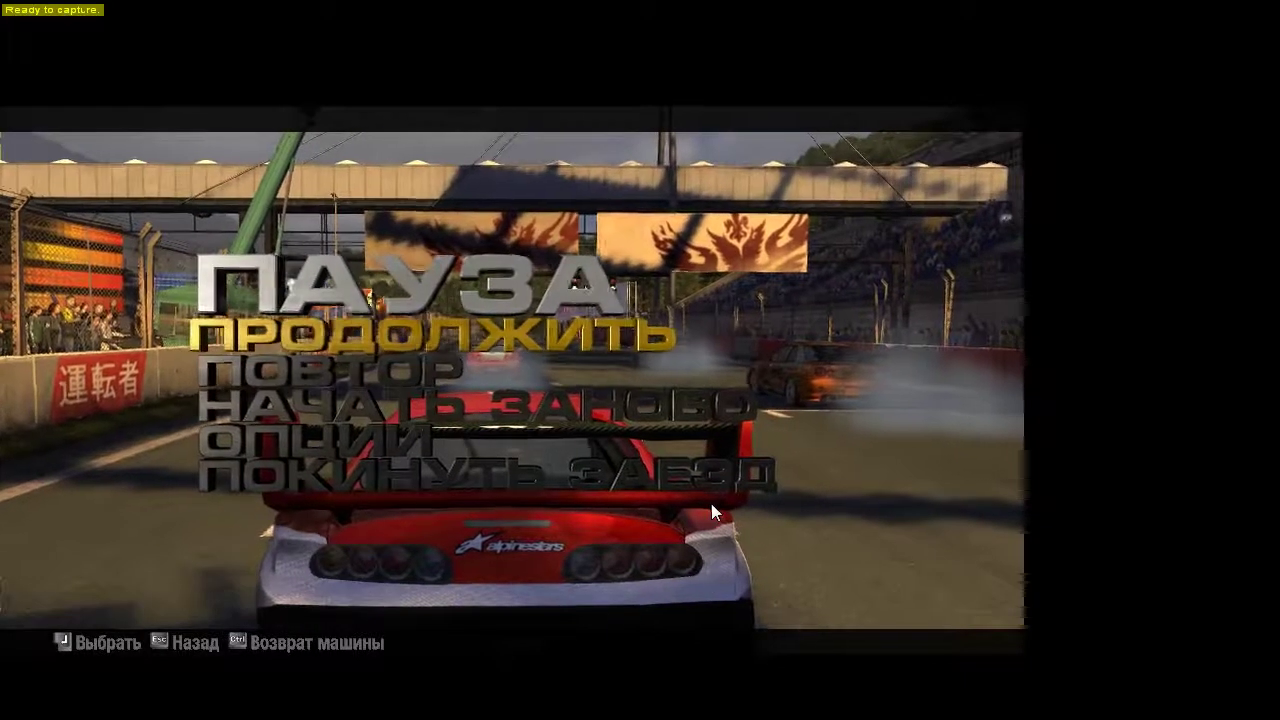
Resume the paused race and capture the current frame with 3D Ripper DX.
key(Return)
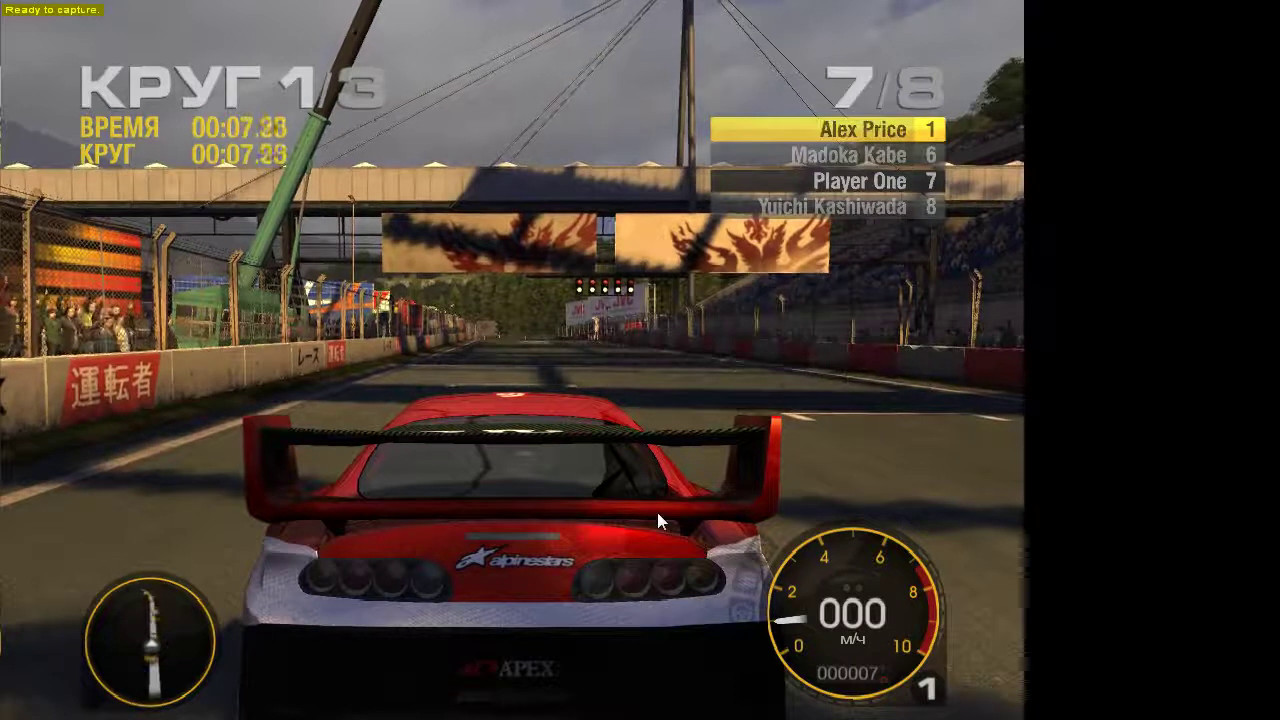
key(F12)
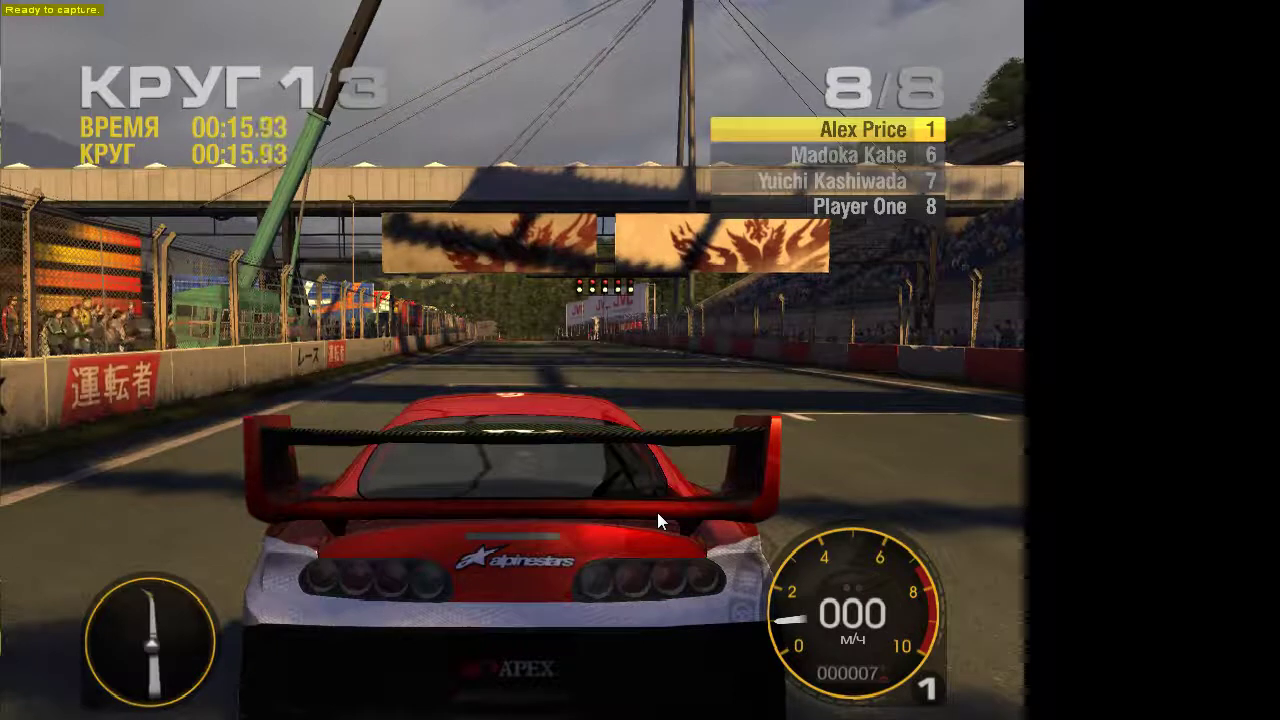
Pause the race, quit the event, continue past the race results and return to the main menu.
key(Escape)
key(Down)
key(Down)
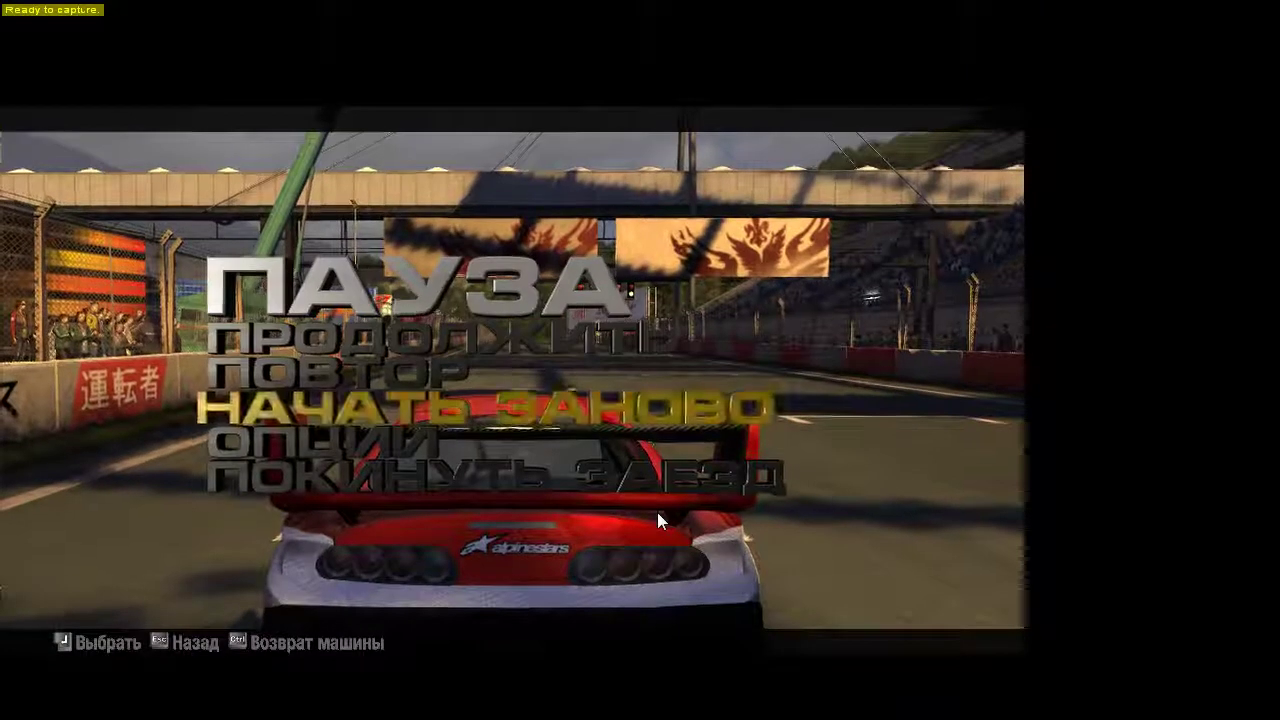
key(Down)
key(Down)
key(Return)
key(Return)
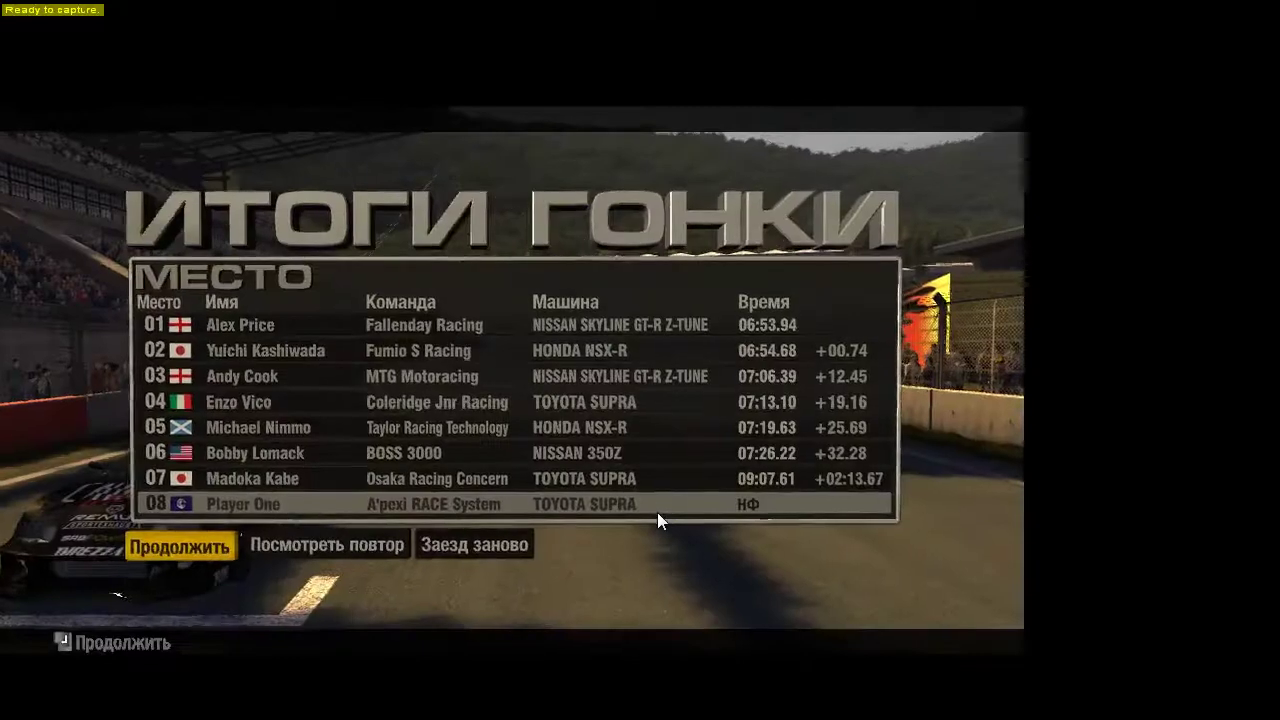
key(Return)
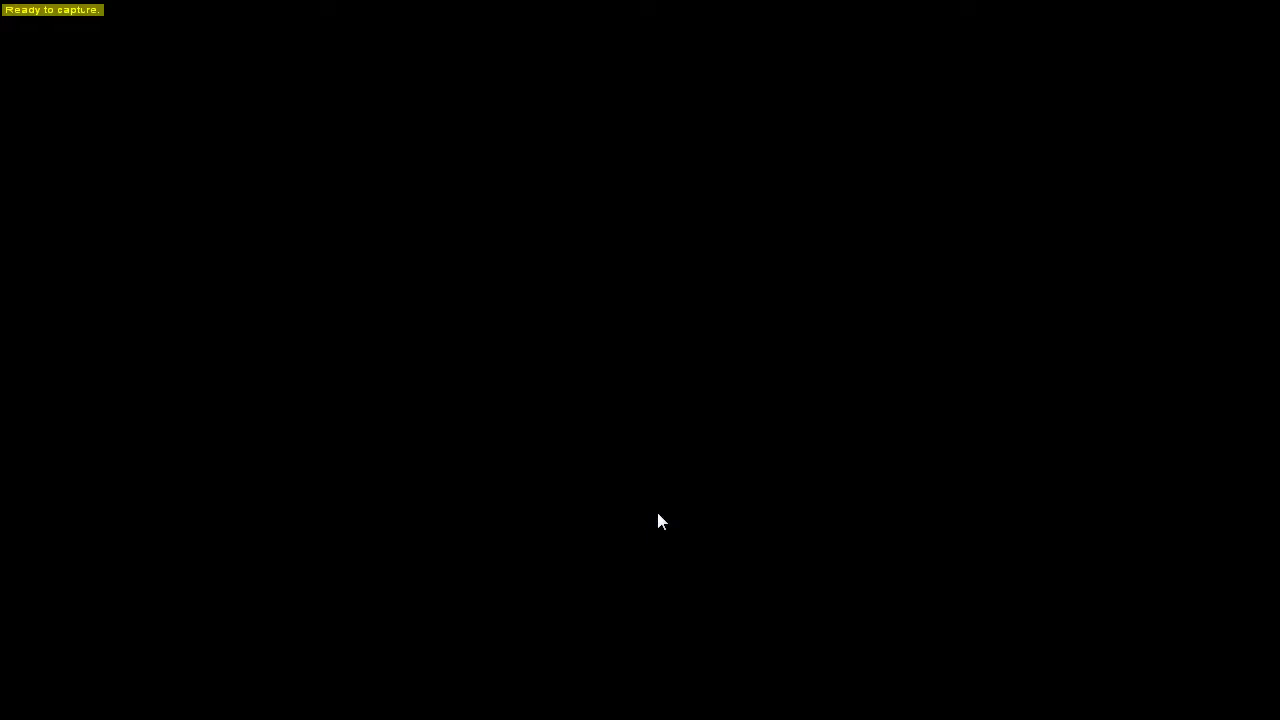
key(Escape)
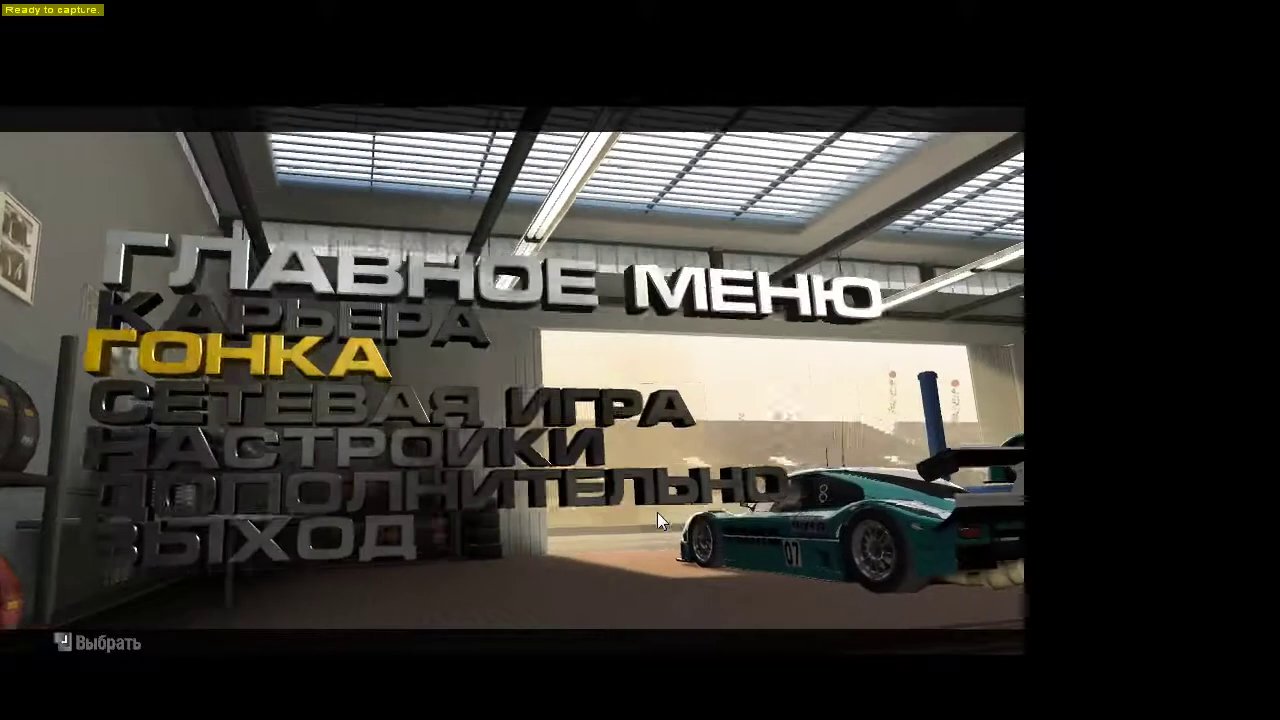
Exit the game from the main menu and confirm quitting.
key(Down)
key(Down)
key(Down)
key(Down)
key(Return)
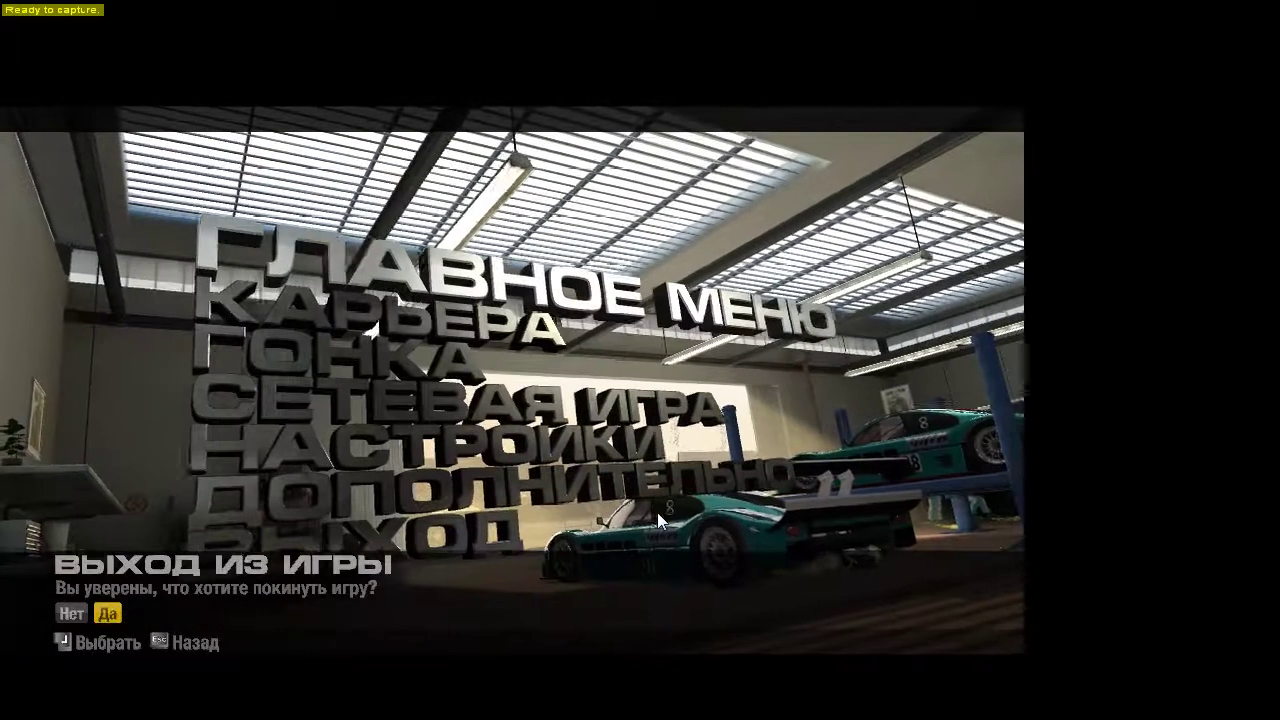
key(Return)
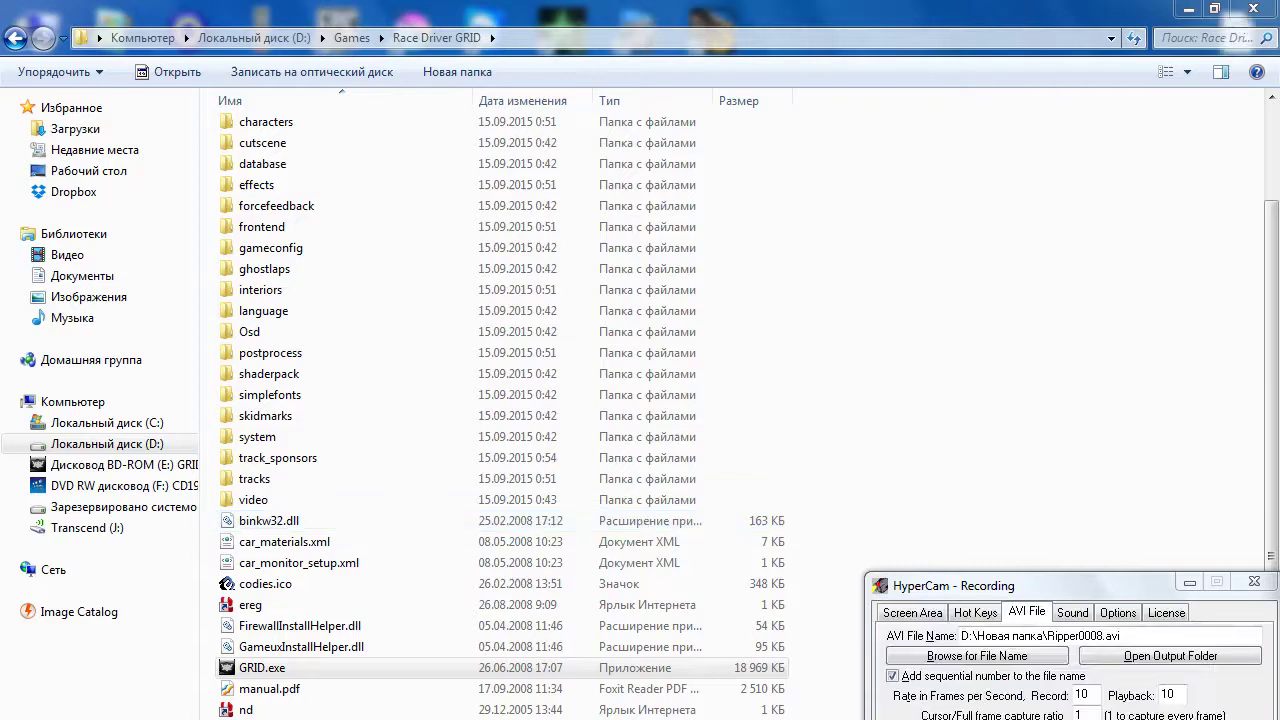
Switch to Windows Explorer and open the Frames folder inside 3DReaperDX in the Documents library.
drag(967, 600, 592, 330)
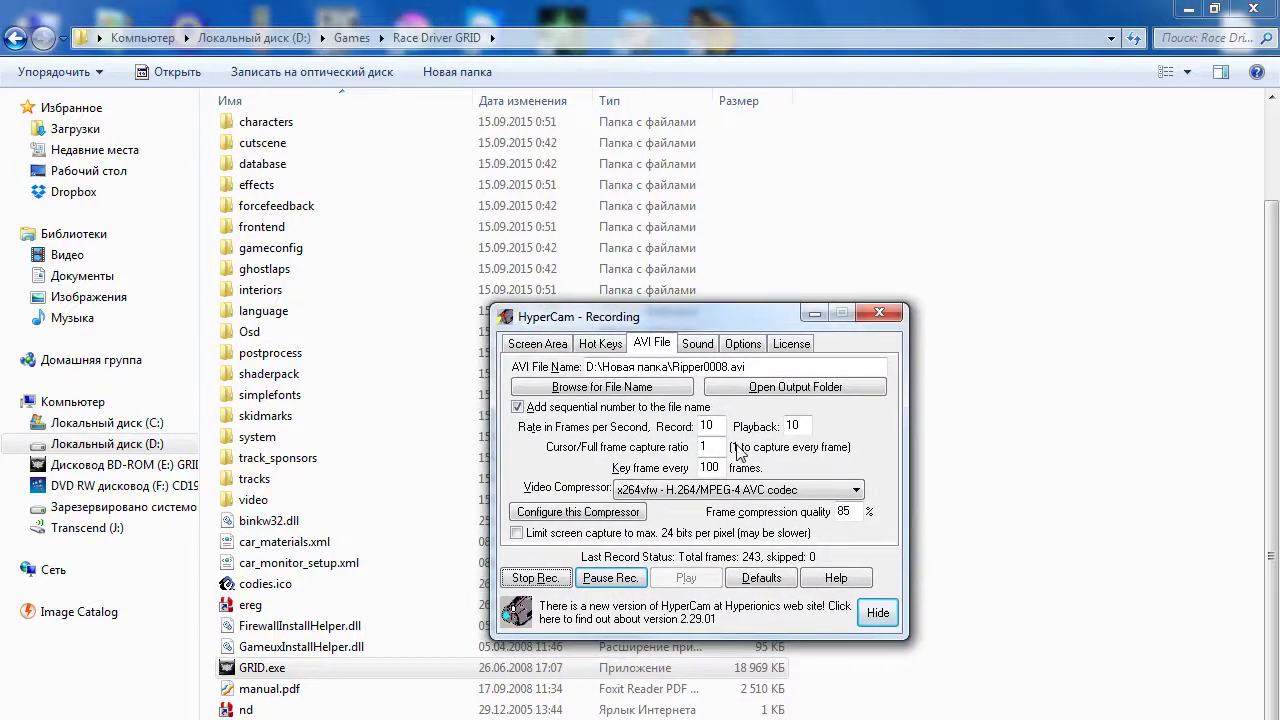
key(F2)
click(79, 280)
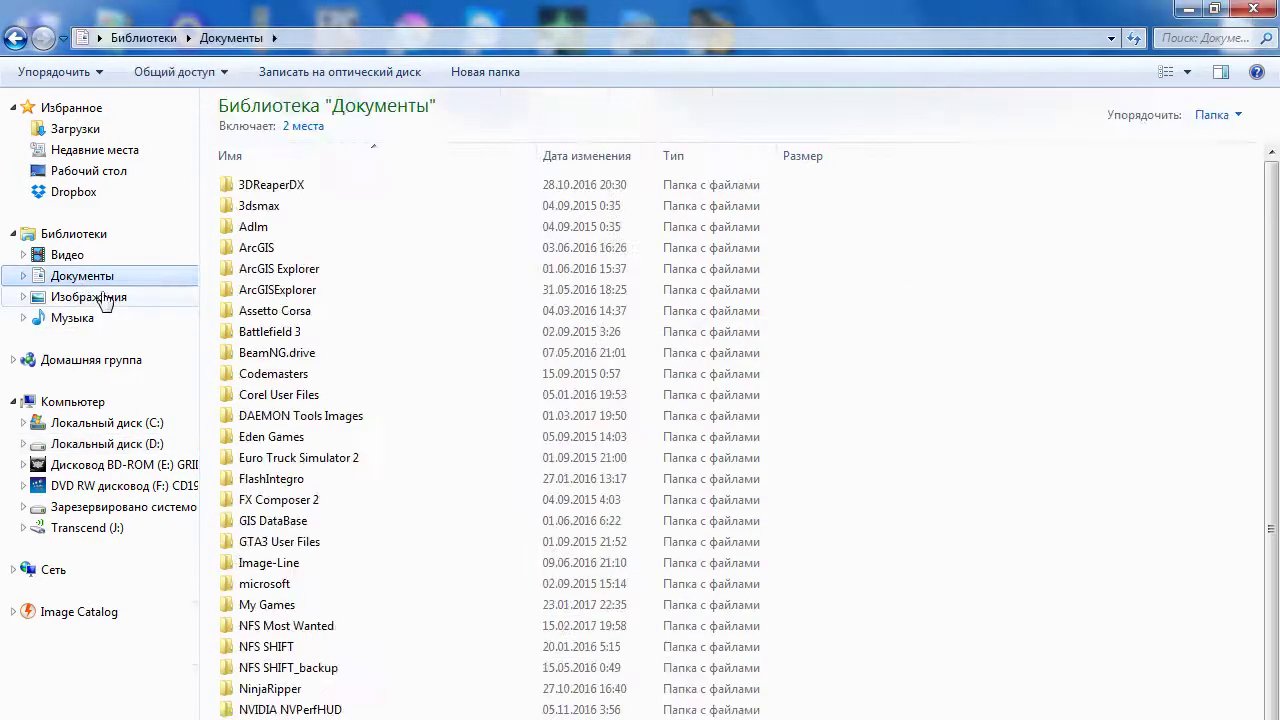
double_click(280, 184)
double_click(270, 207)
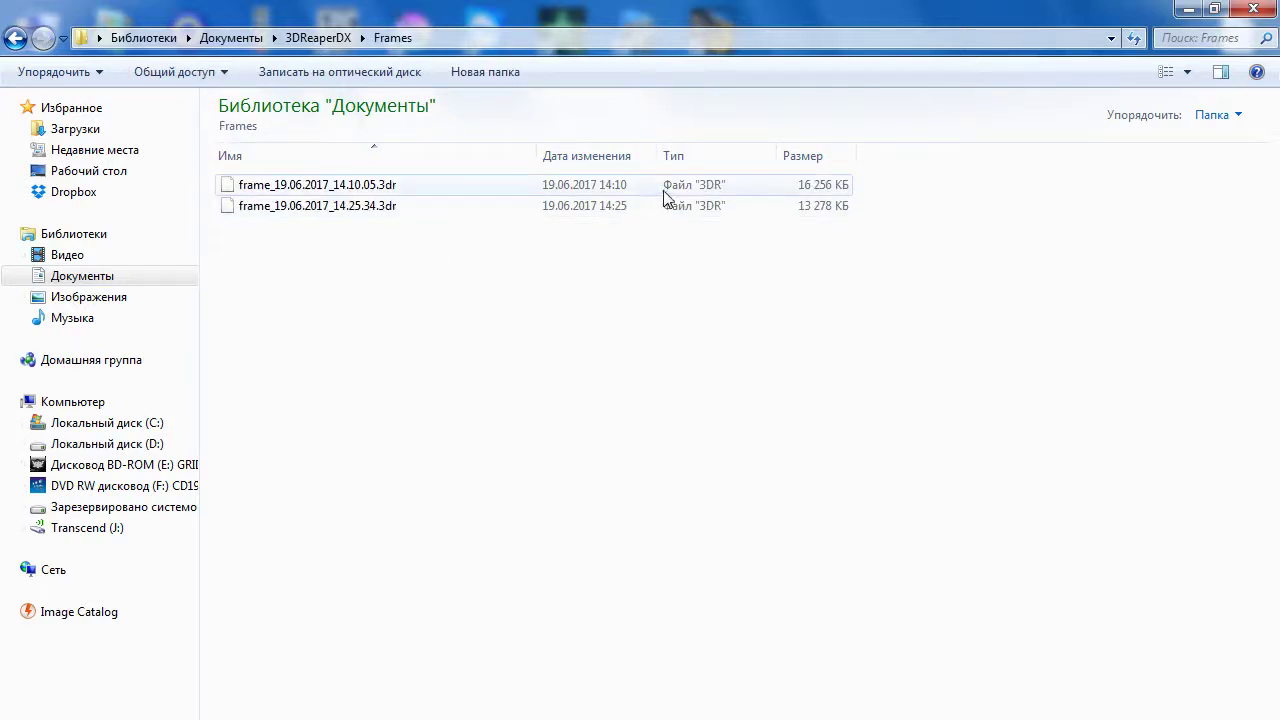
Examine the captured .3dr frame files and compare their names, dates and sizes.
click(571, 190)
click(568, 203)
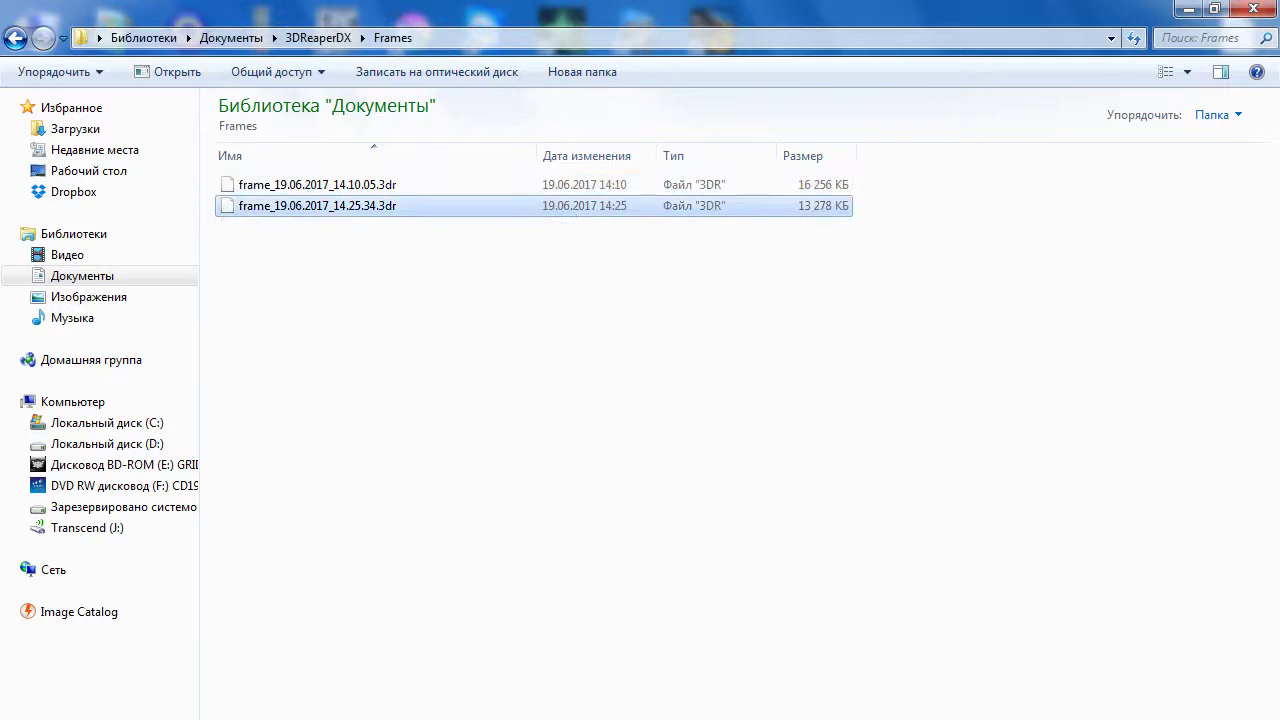
key(F2)
drag(700, 321, 769, 305)
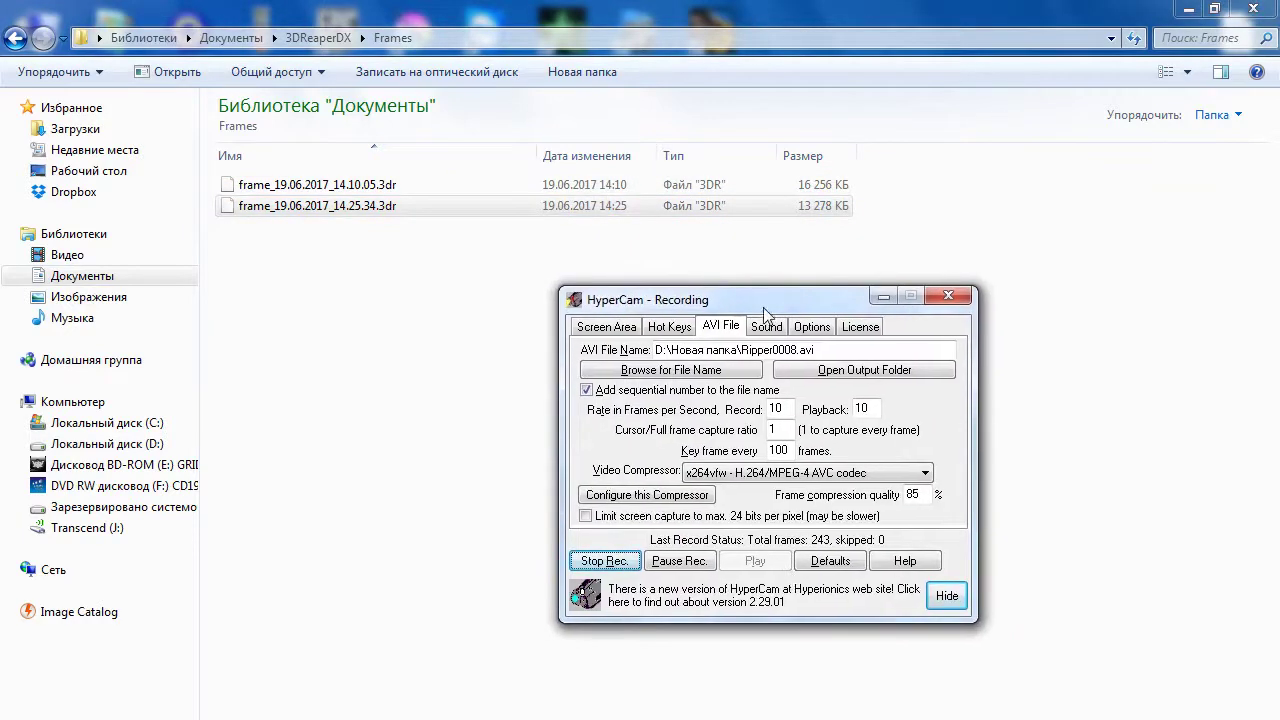
click(357, 190)
click(361, 205)
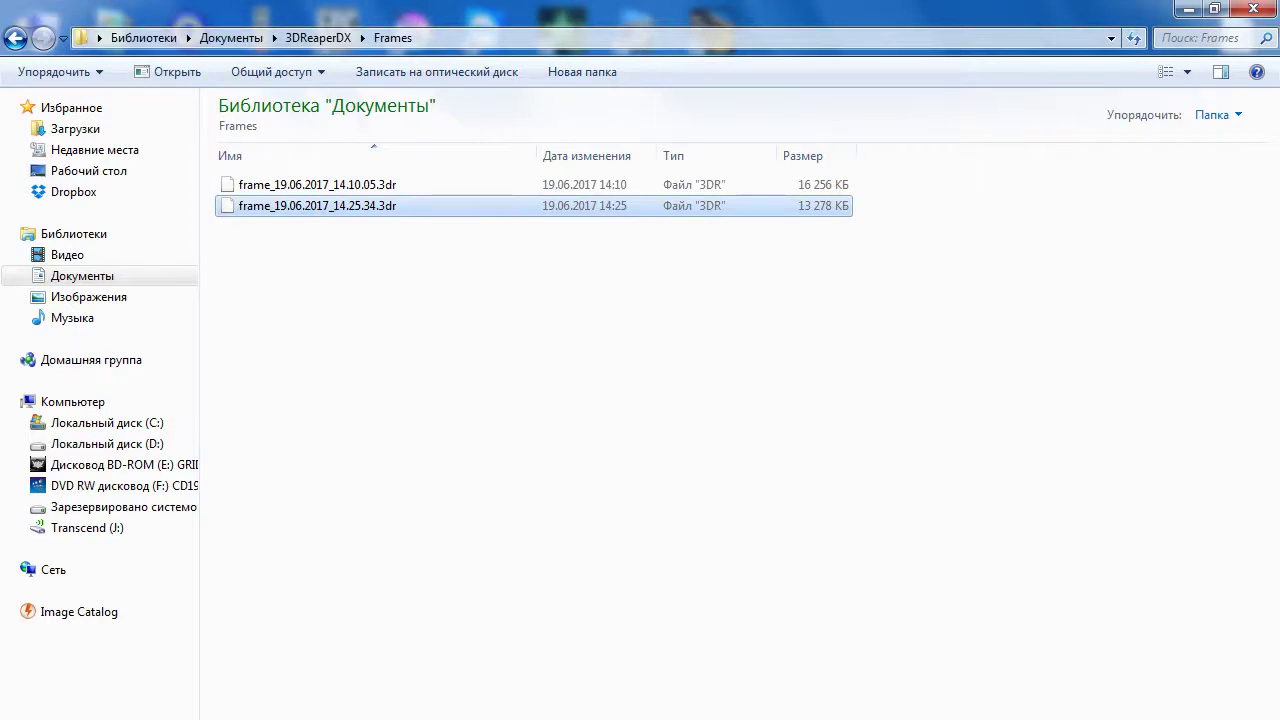
click(545, 541)
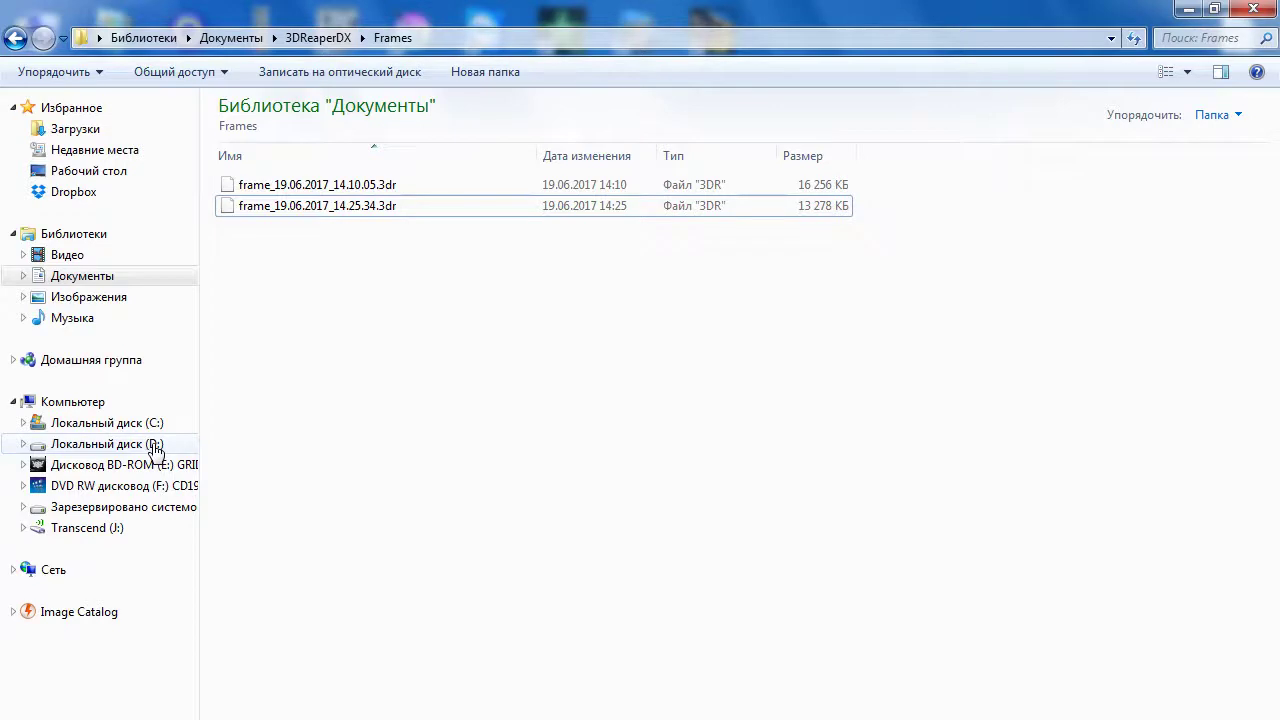
Open the bin folder of Far Cry 3.Deluxe Edition.v 1.04 inside Games on drive D.
click(107, 444)
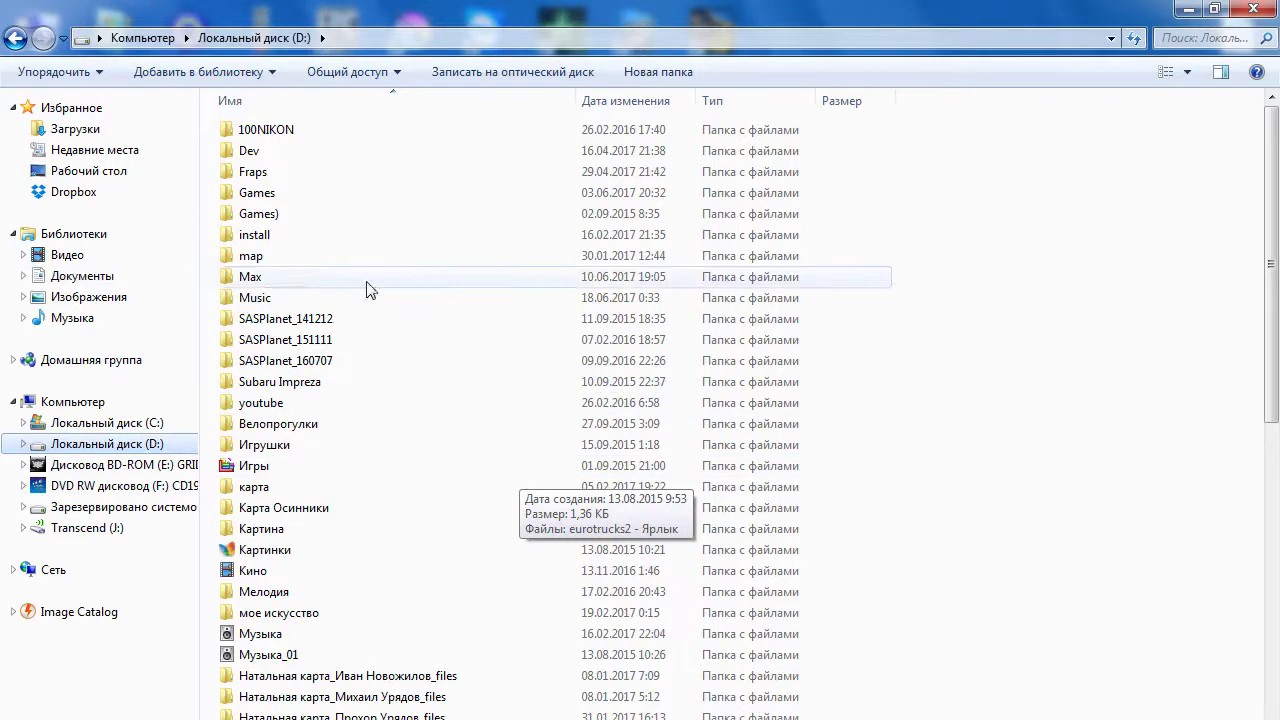
double_click(281, 197)
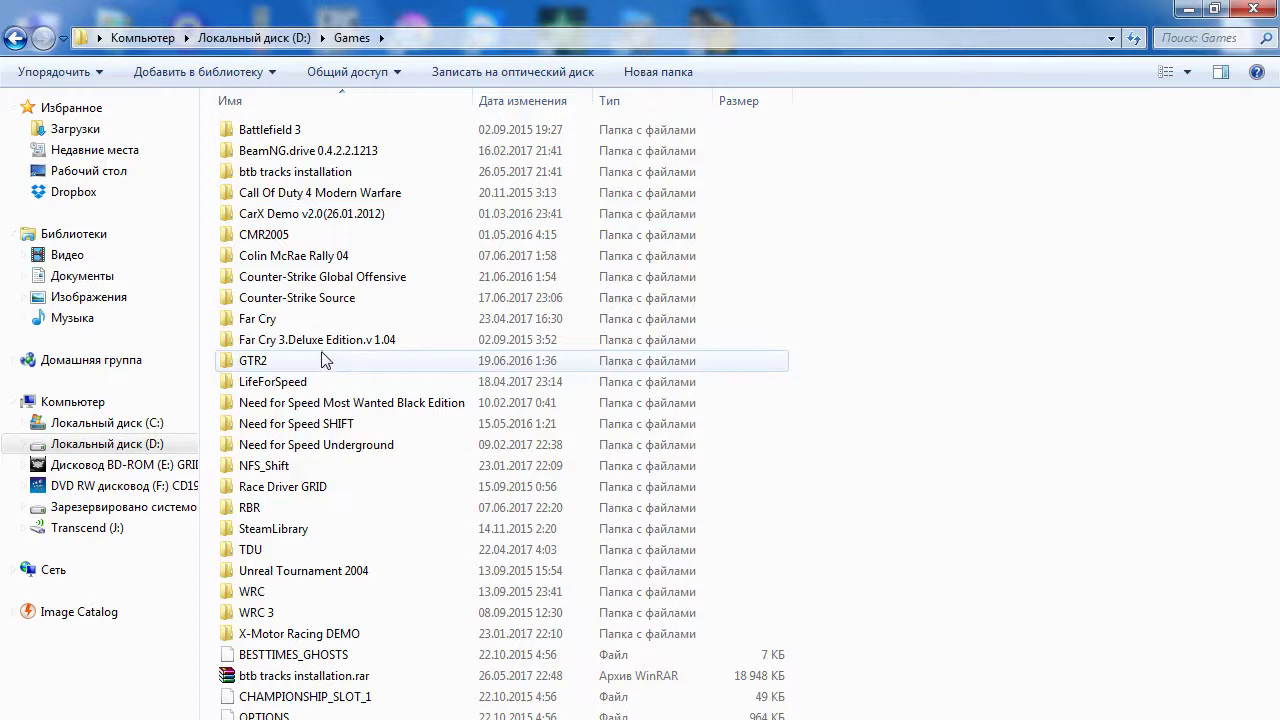
double_click(385, 342)
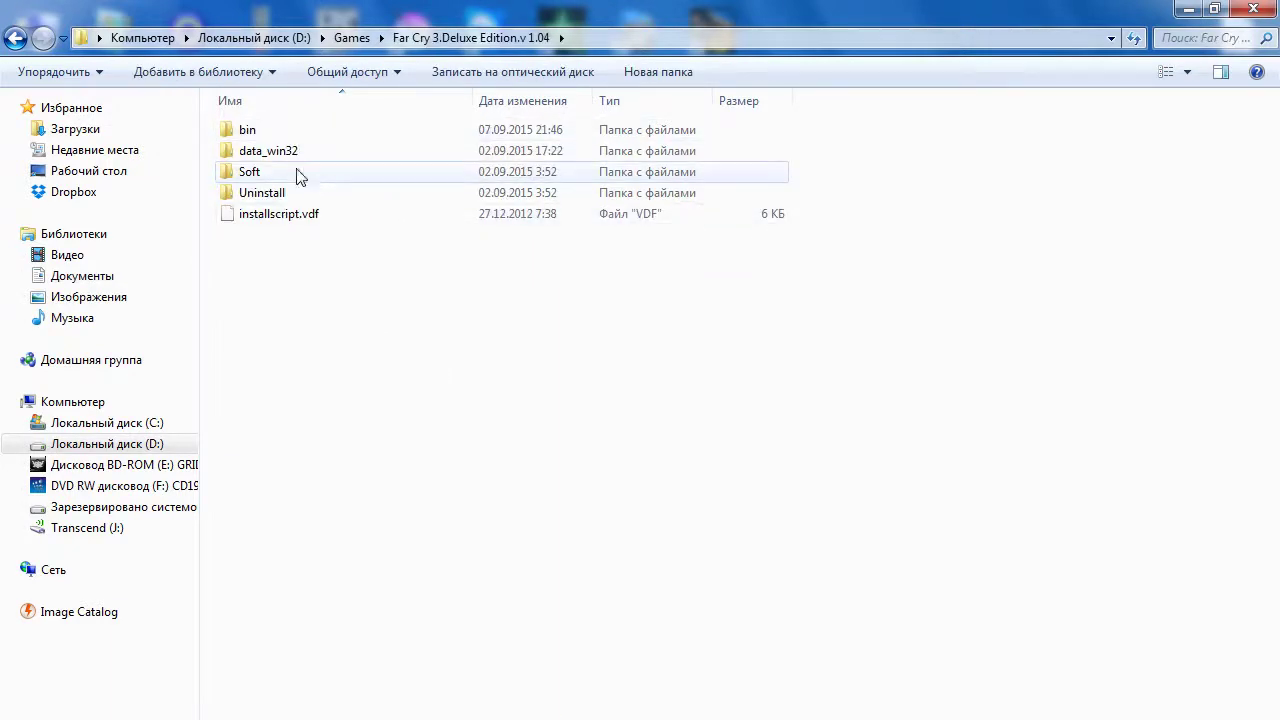
double_click(252, 132)
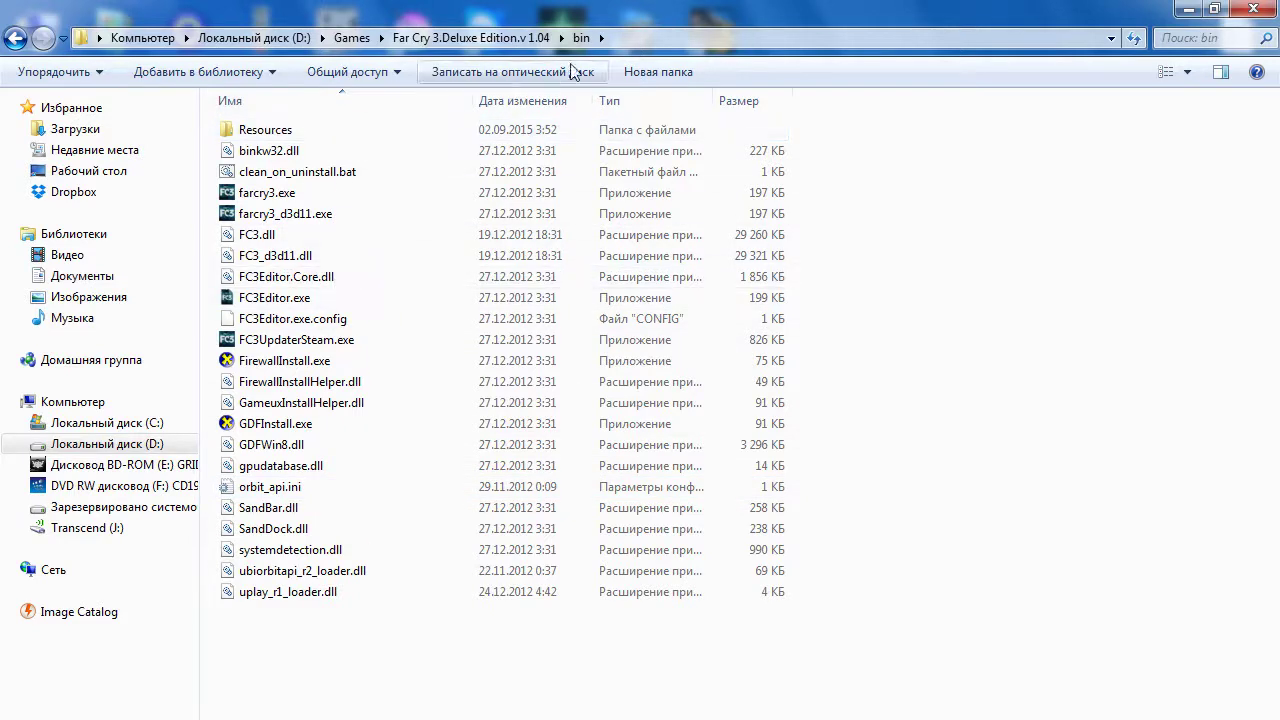
Examine the executables in the Far Cry 3 bin folder, including FC3Editor.exe and FC3UpdaterSteam.exe, and select farcry3.exe.
click(284, 195)
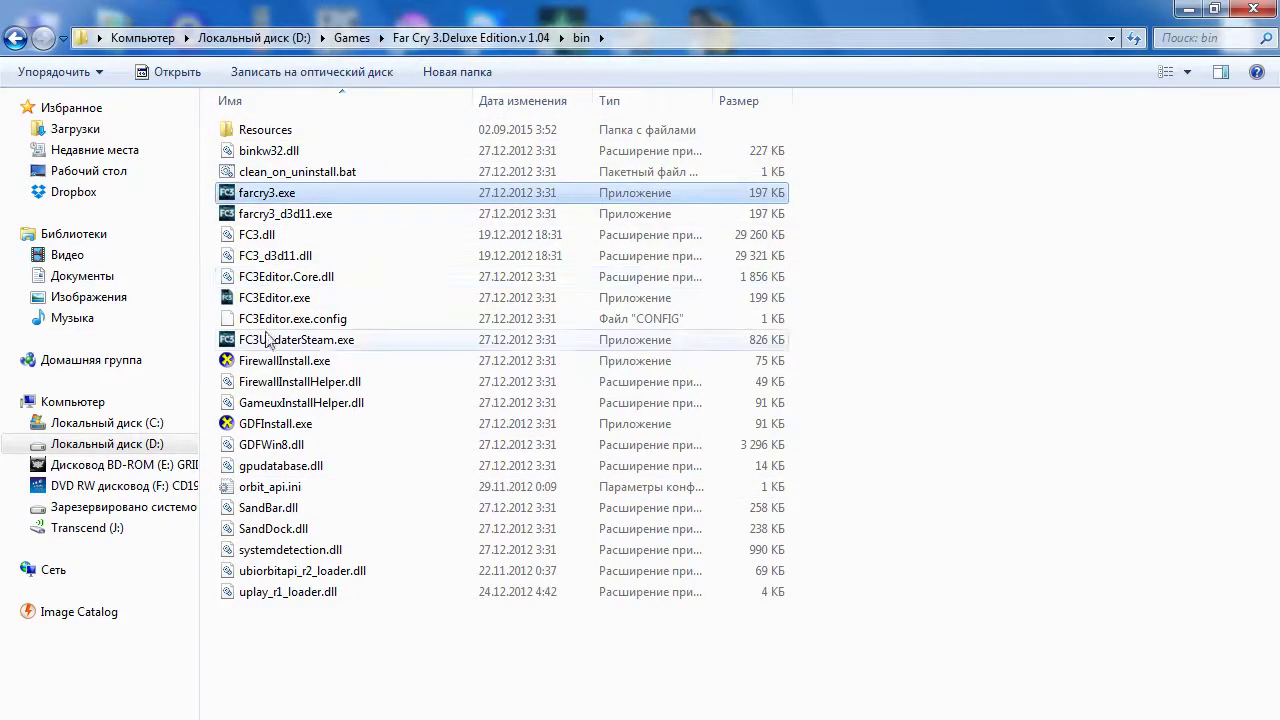
click(298, 298)
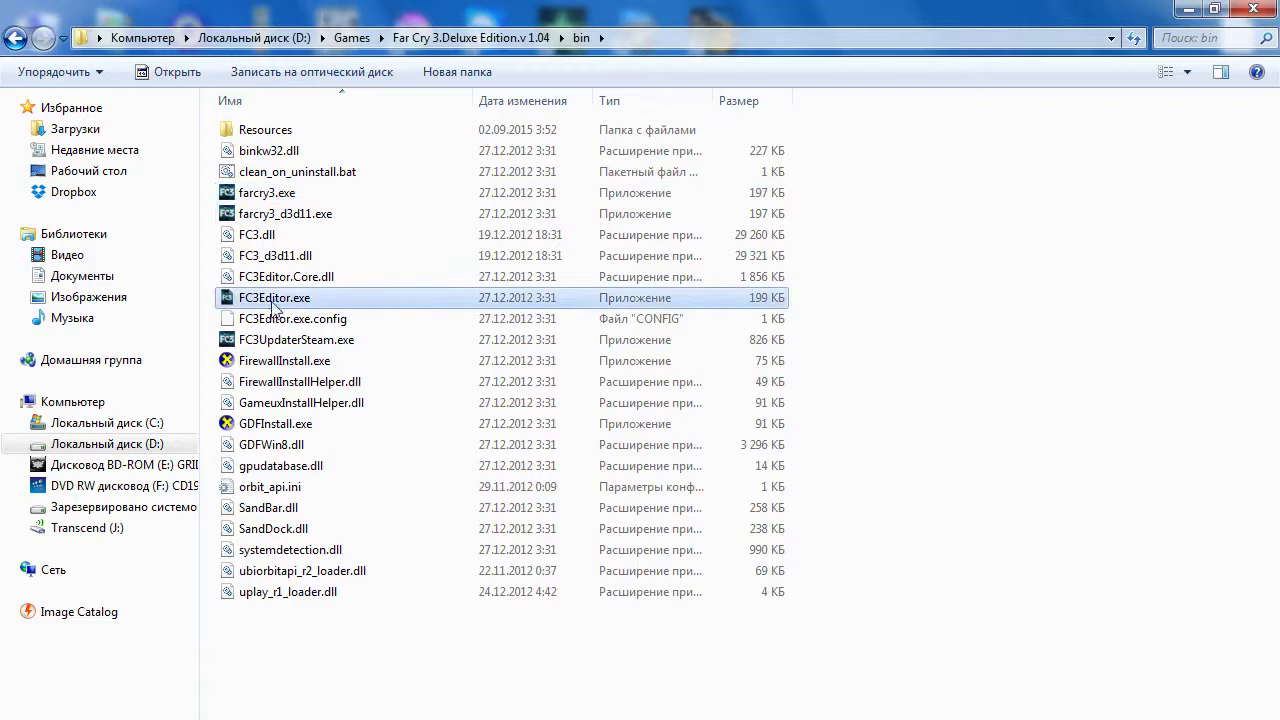
click(320, 343)
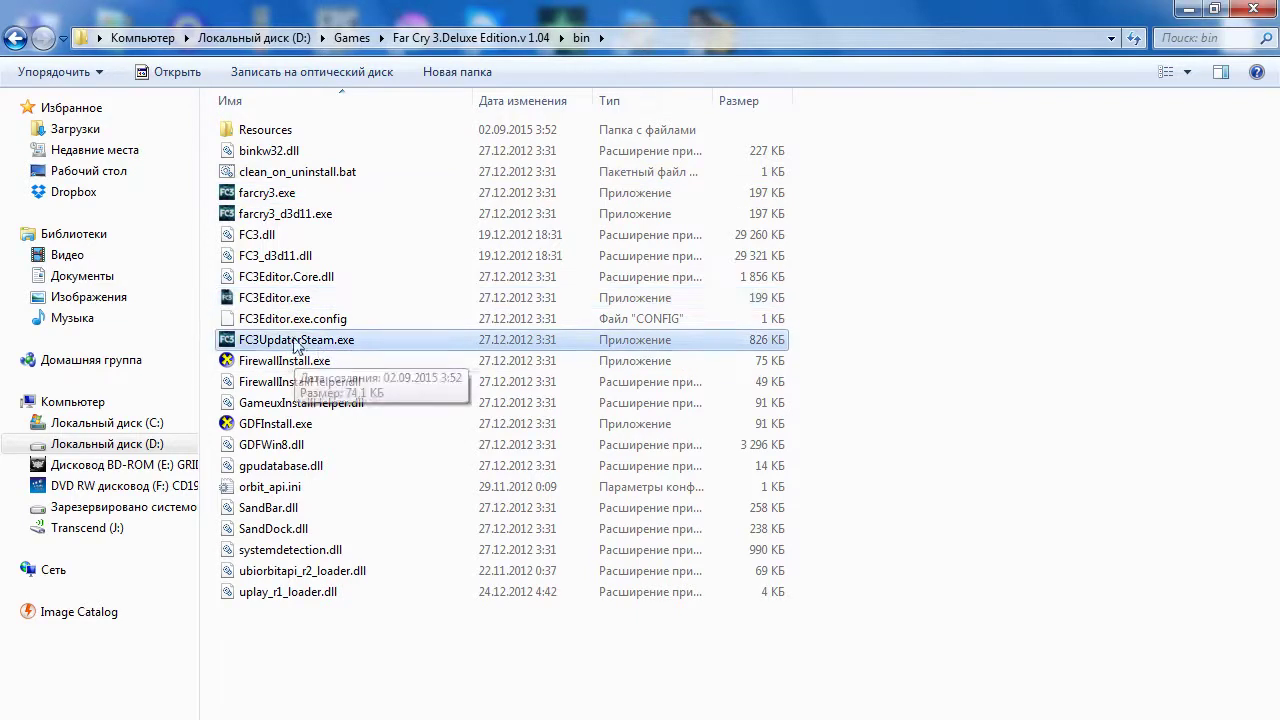
mouse_move(296, 346)
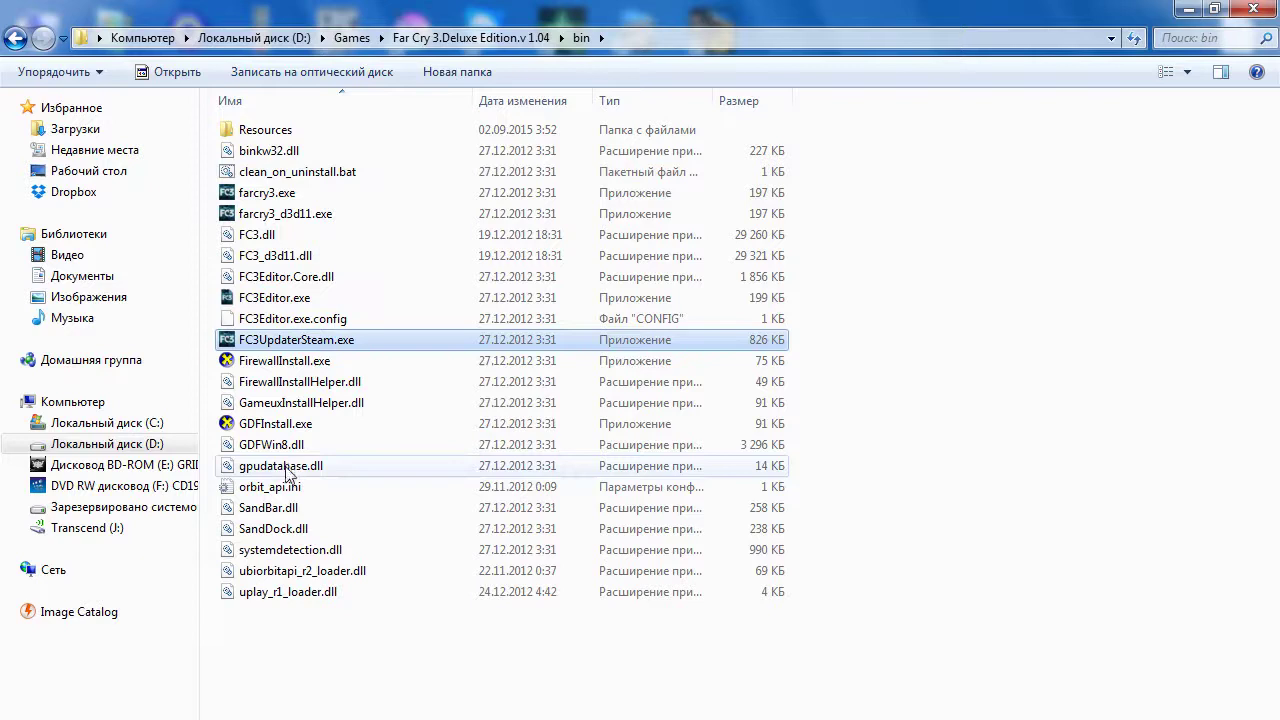
click(282, 197)
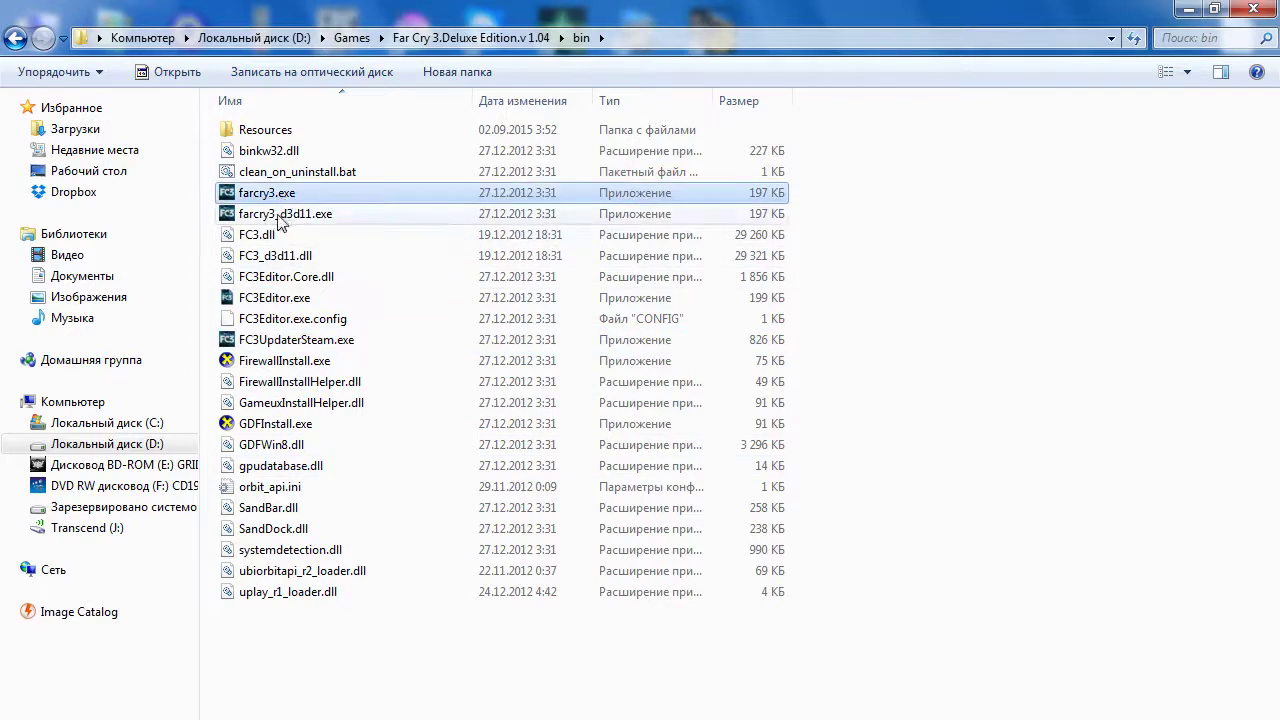
Compare farcry3.exe with farcry3_d3d11.exe in the Far Cry 3 bin folder and leave farcry3.exe selected.
click(285, 214)
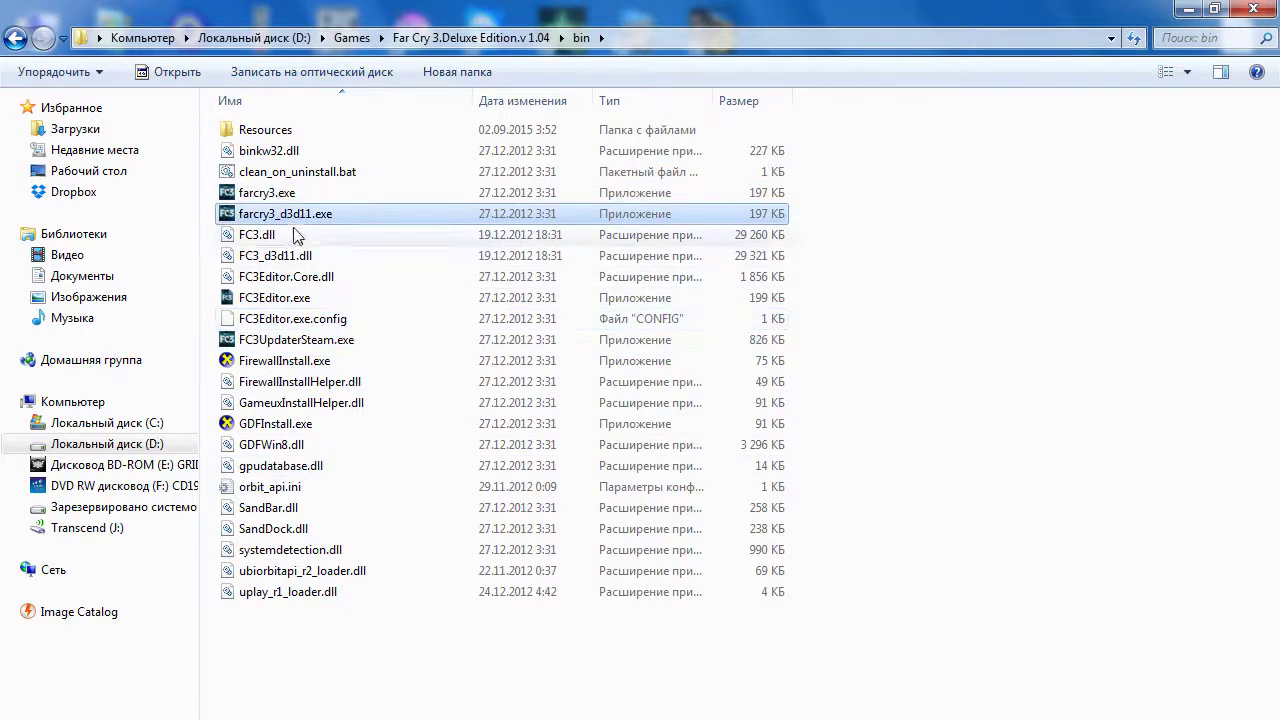
click(290, 194)
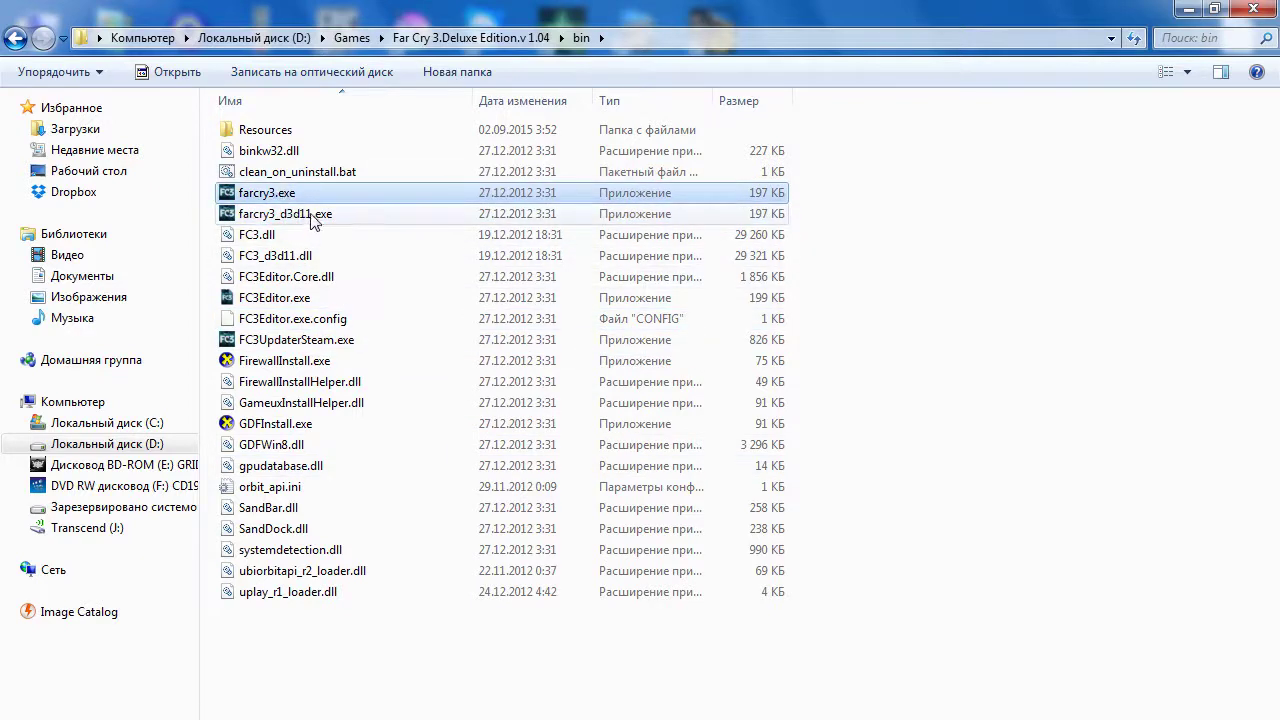
click(311, 218)
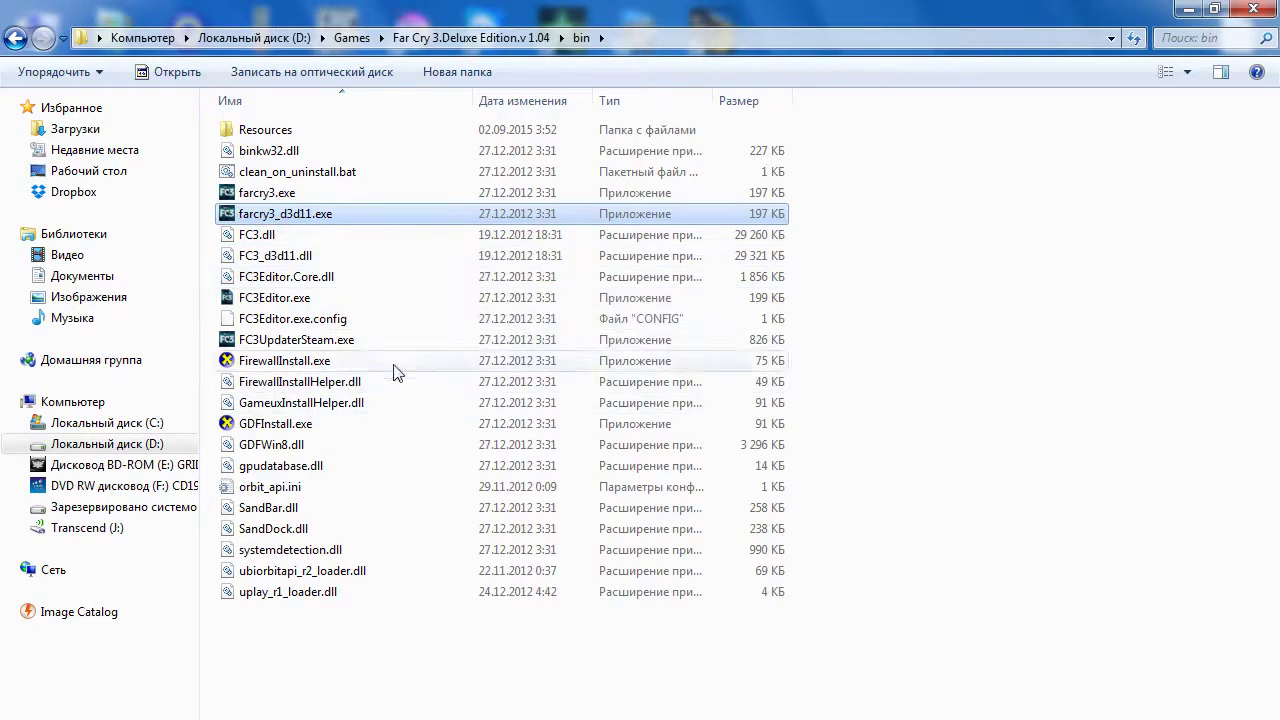
mouse_move(330, 225)
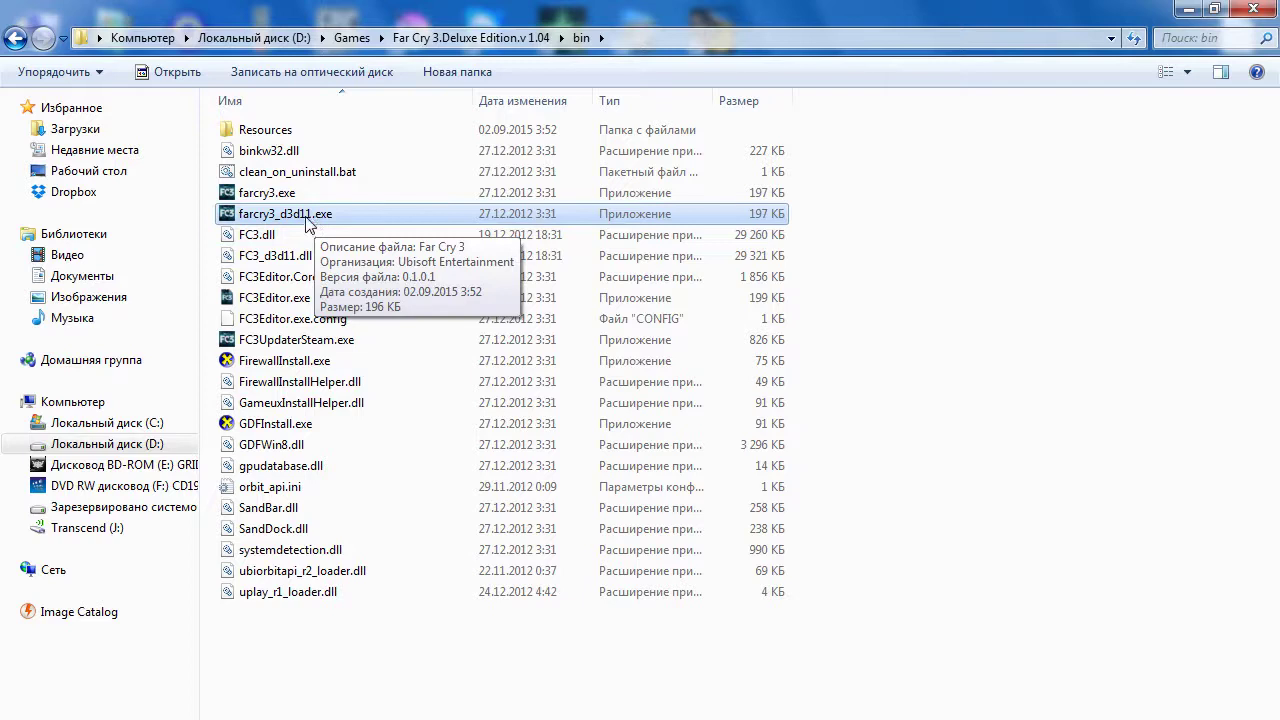
click(288, 195)
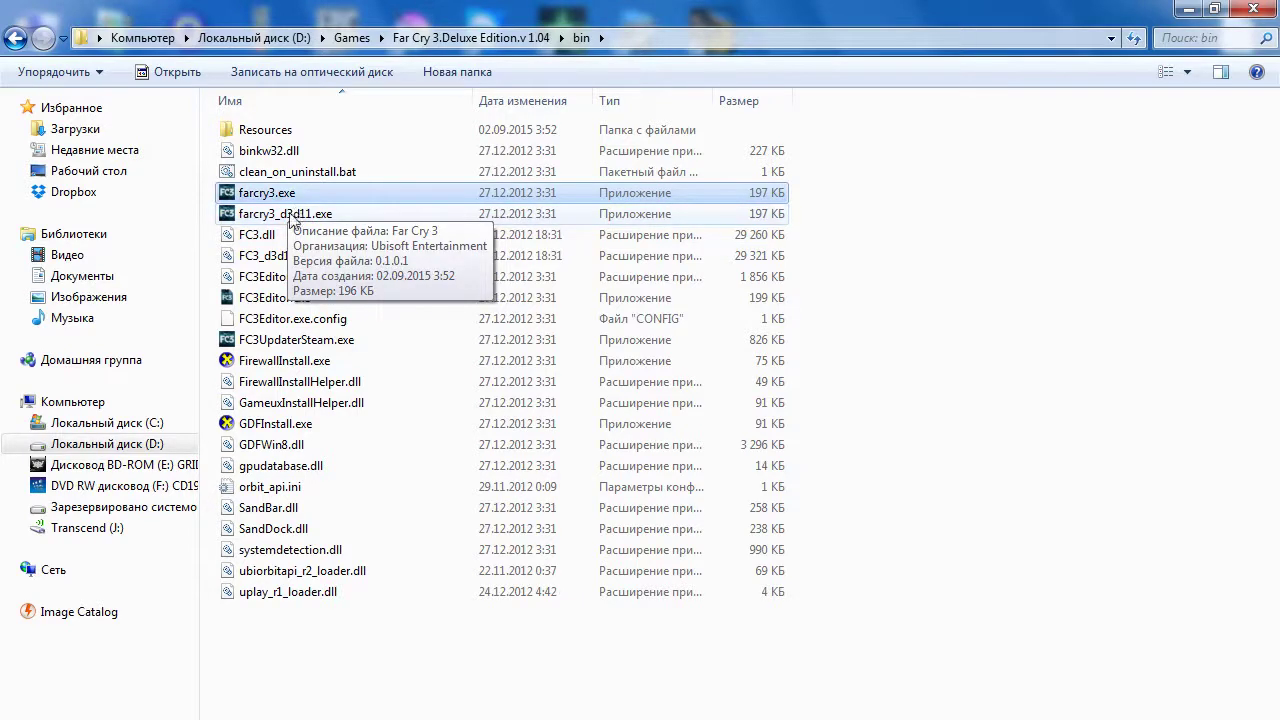
click(290, 215)
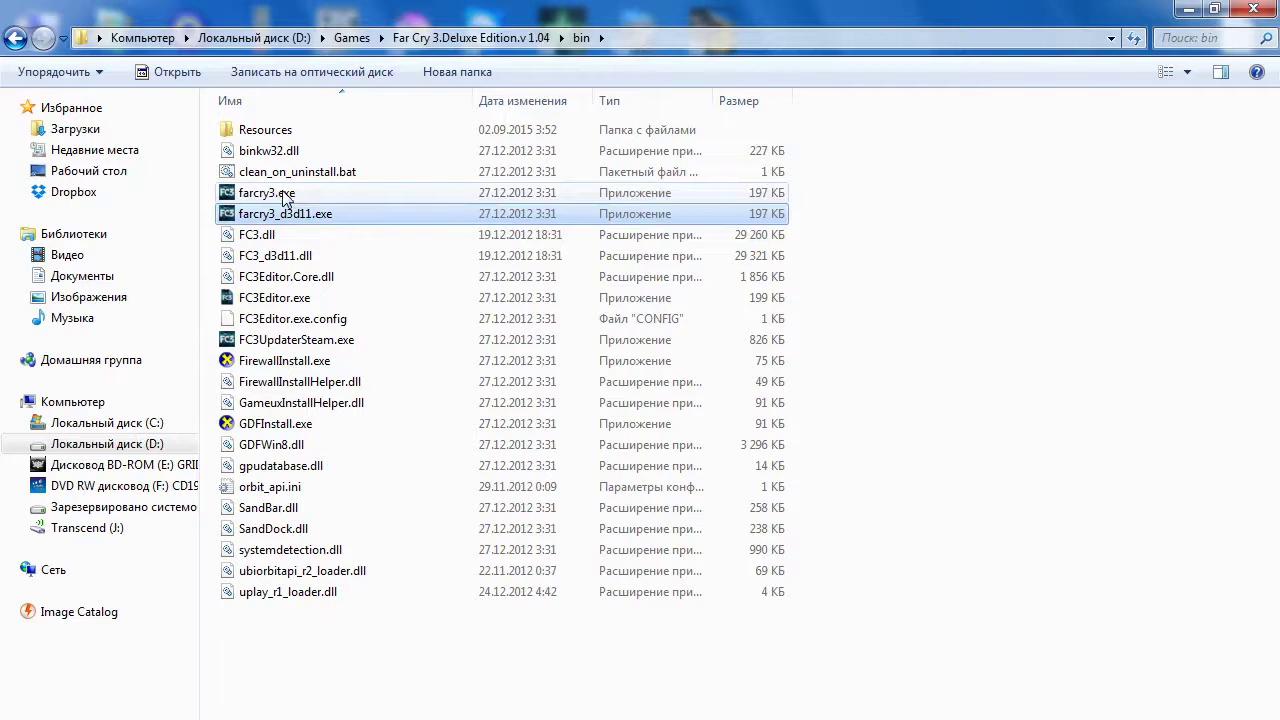
click(286, 196)
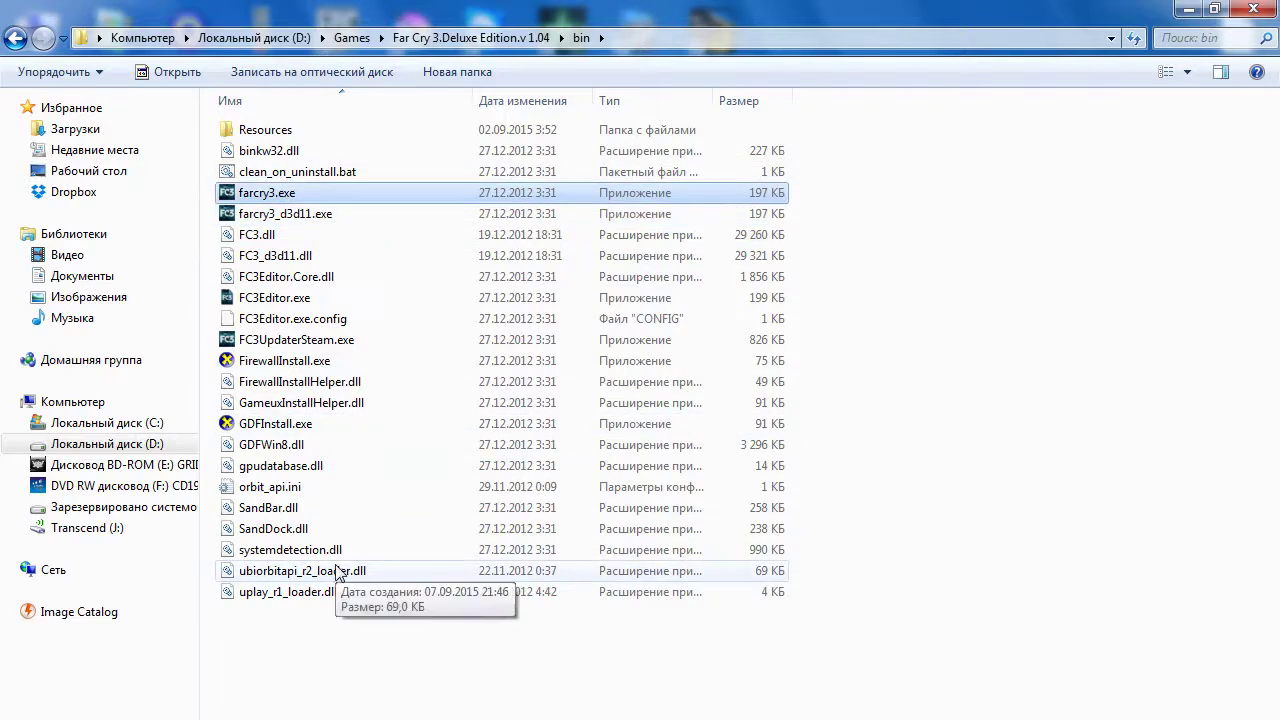
Start 3D Ripper DX and bring its window up over the Far Cry 3 bin folder.
key(super)
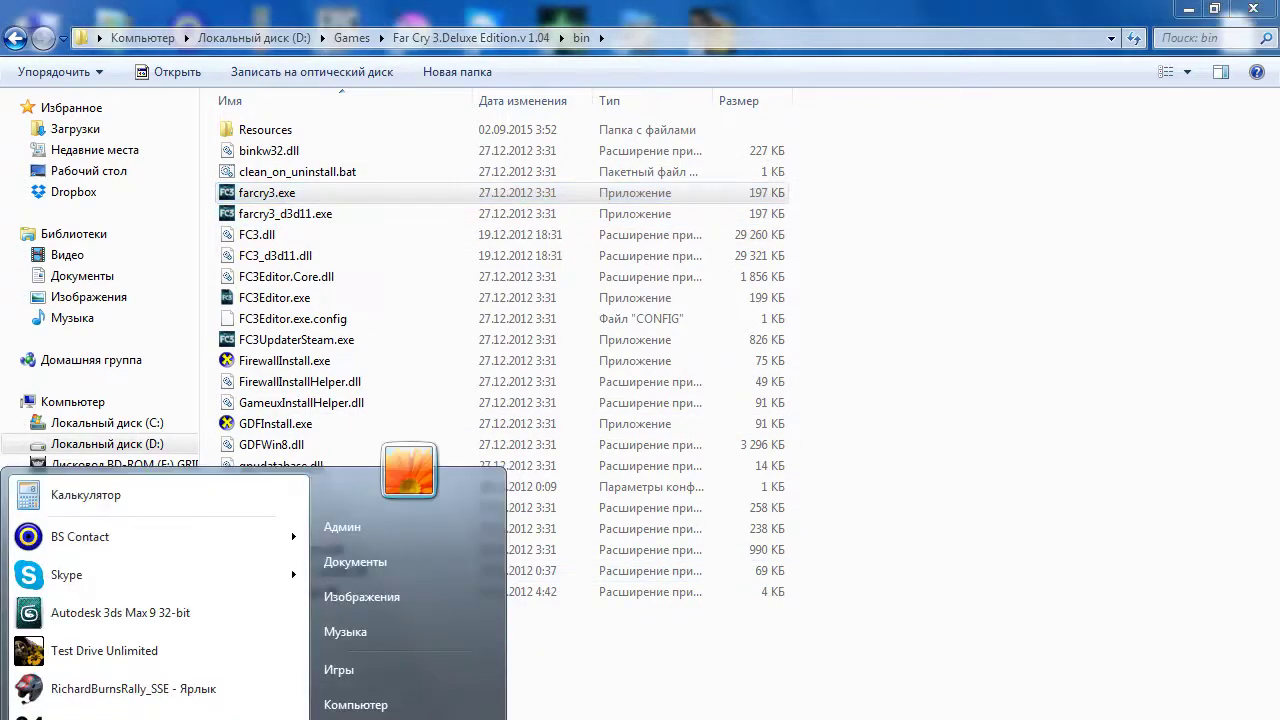
click(130, 714)
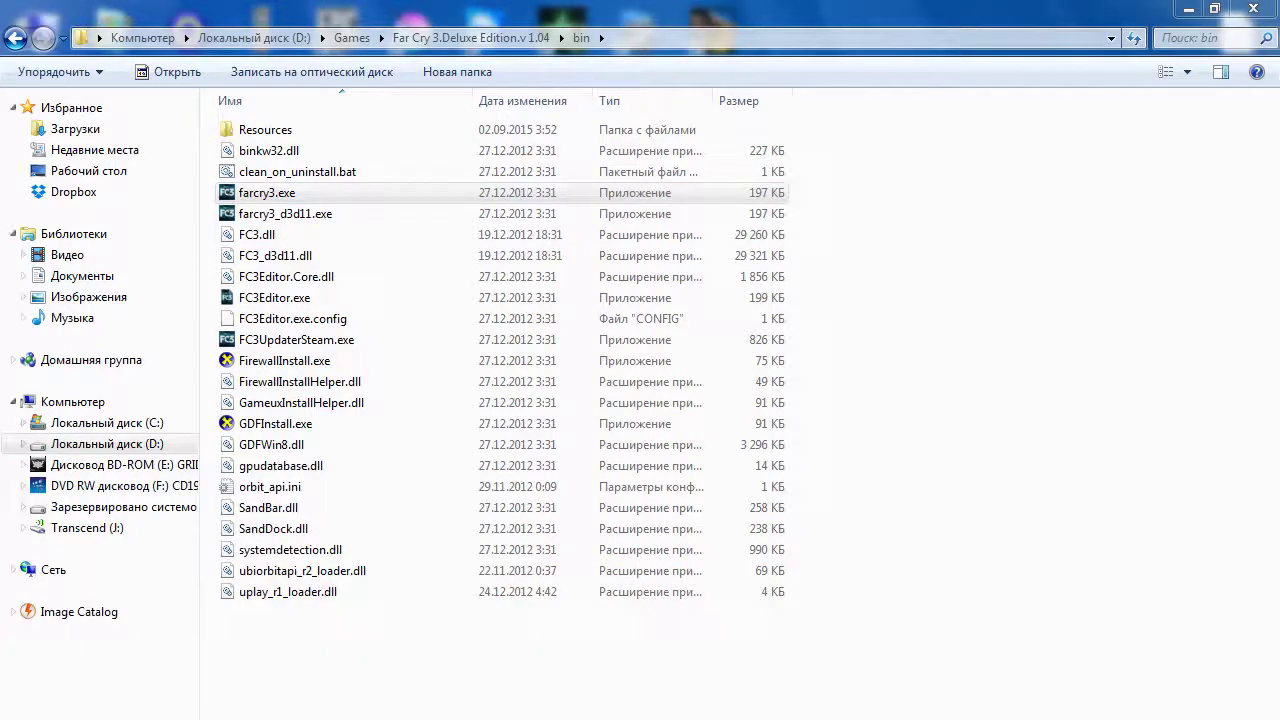
drag(735, 158, 775, 132)
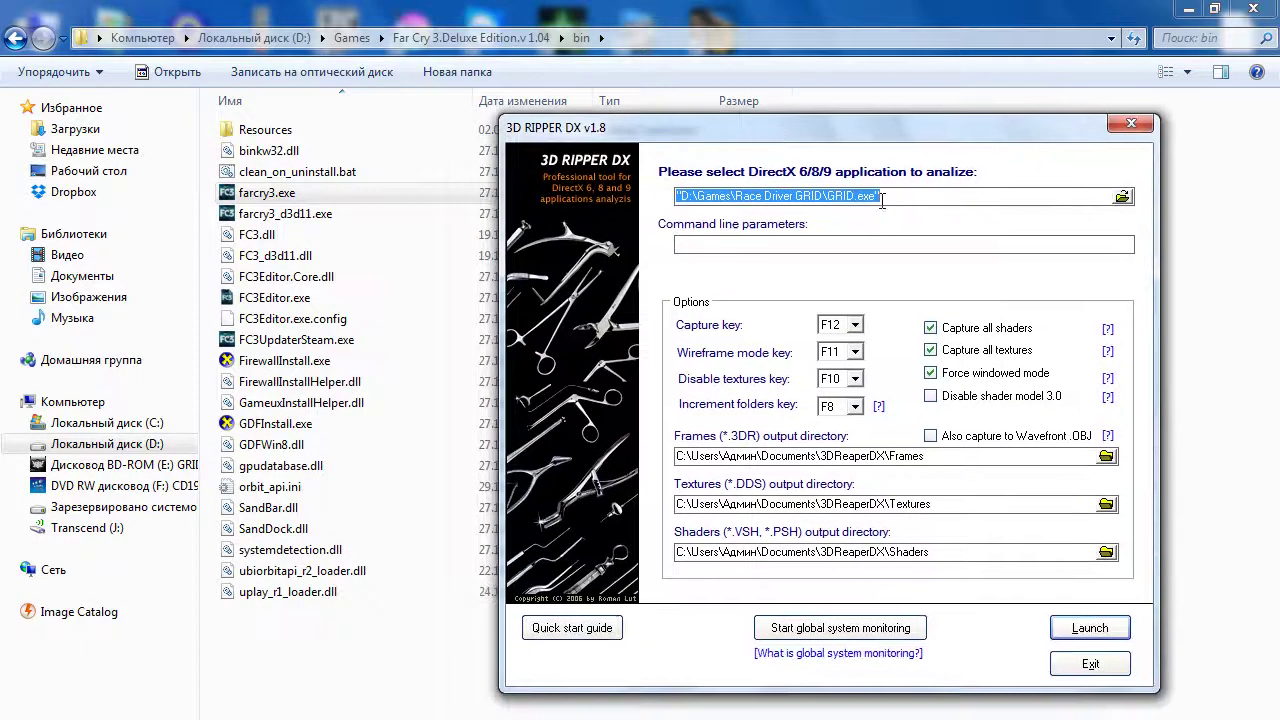
Set the DirectX application to analyze to farcry3.exe from D:\Games\Far Cry 3.Deluxe Edition.v 1.04\bin.
click(1122, 197)
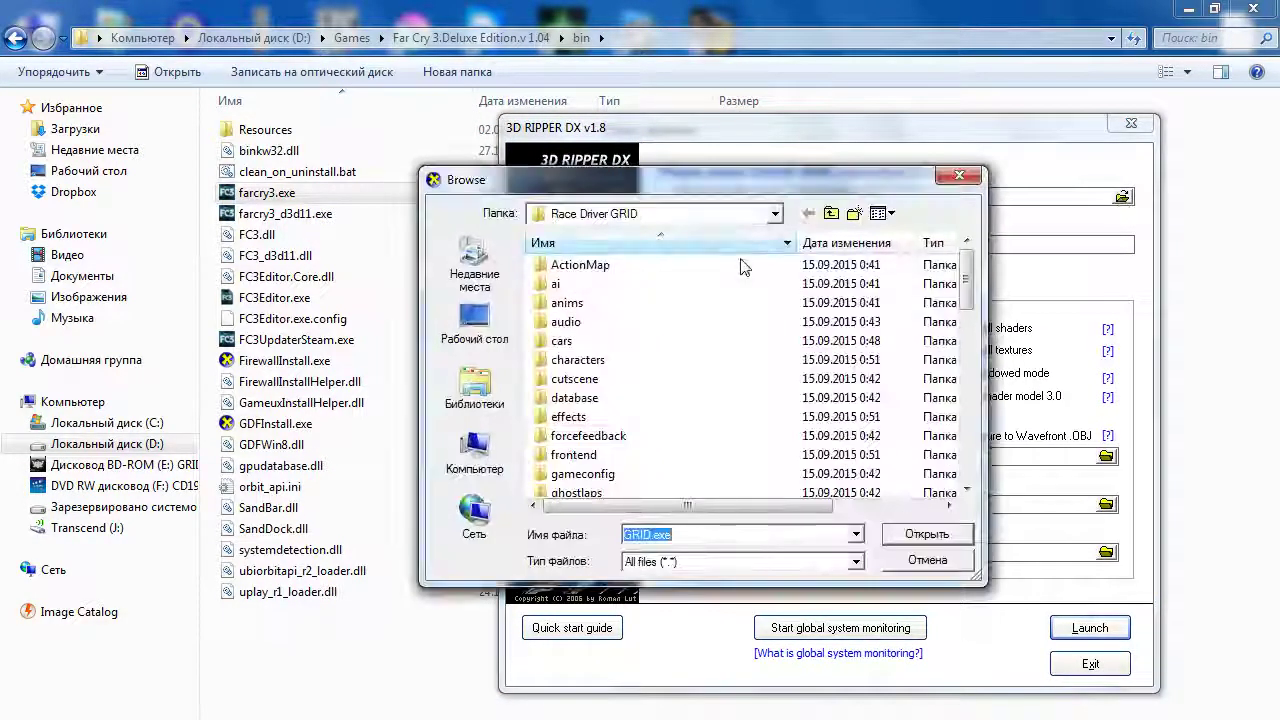
click(773, 216)
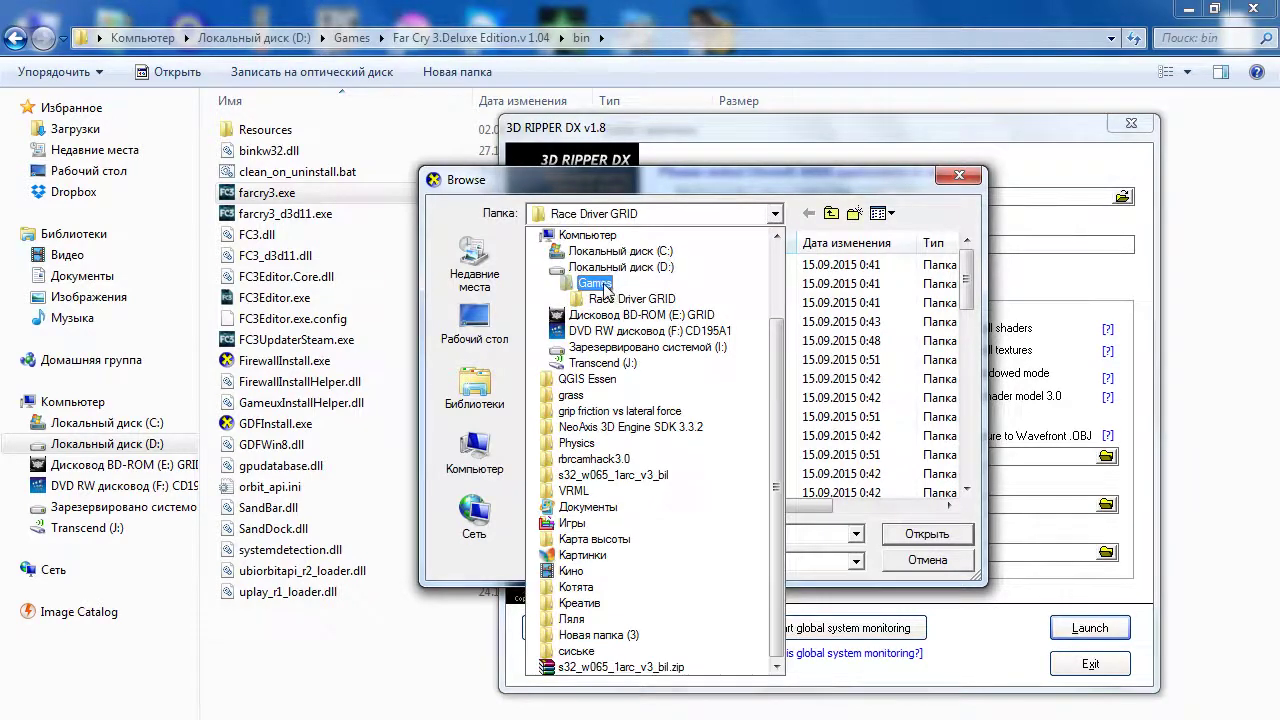
click(595, 284)
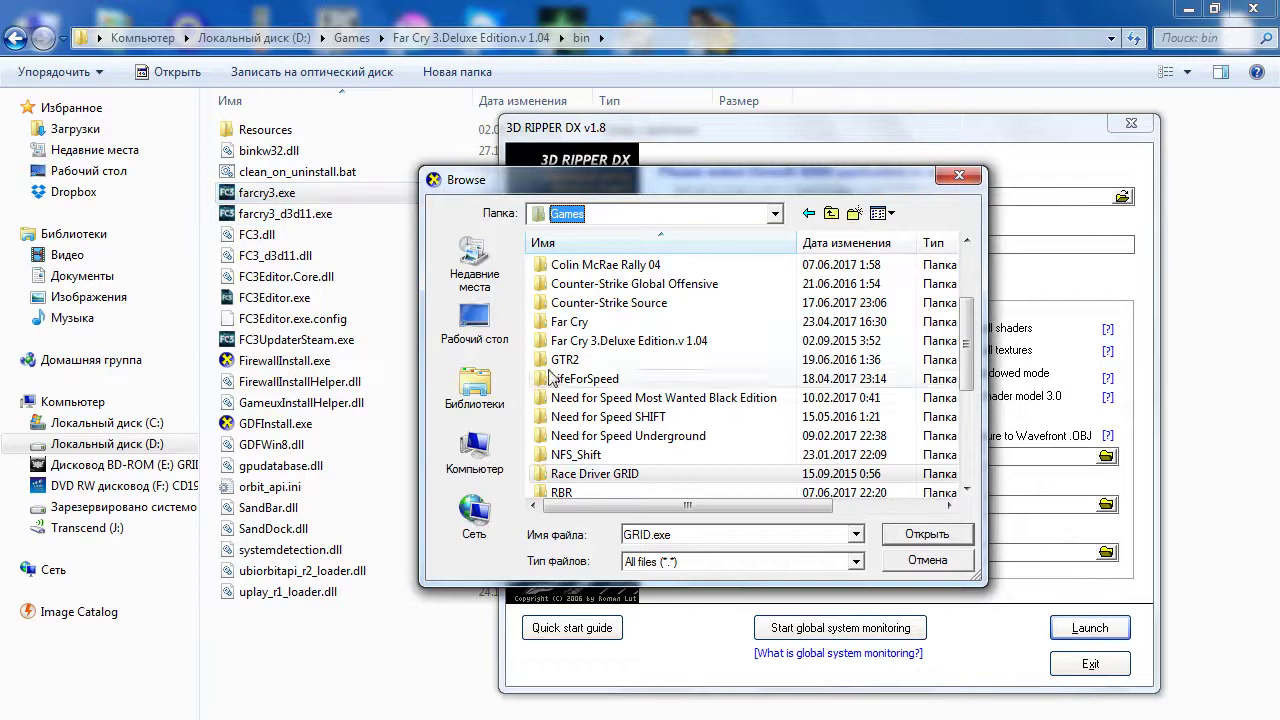
drag(971, 349, 970, 370)
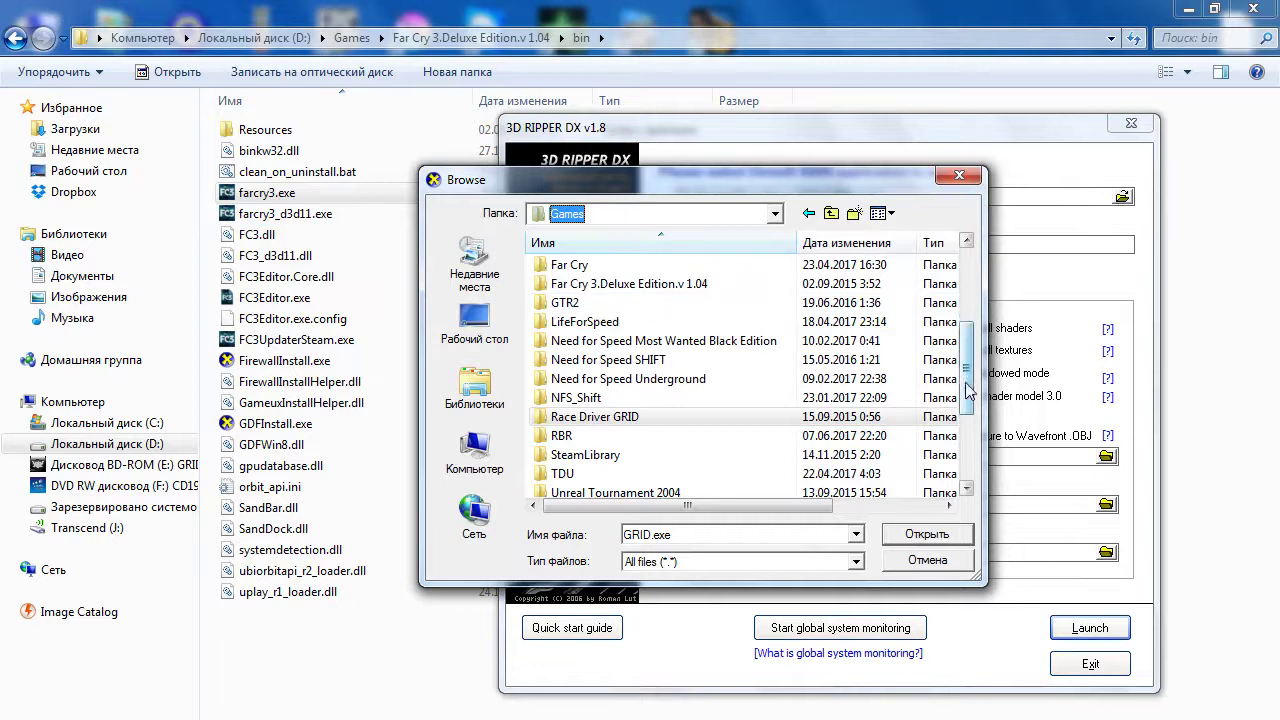
drag(967, 390, 967, 384)
double_click(686, 303)
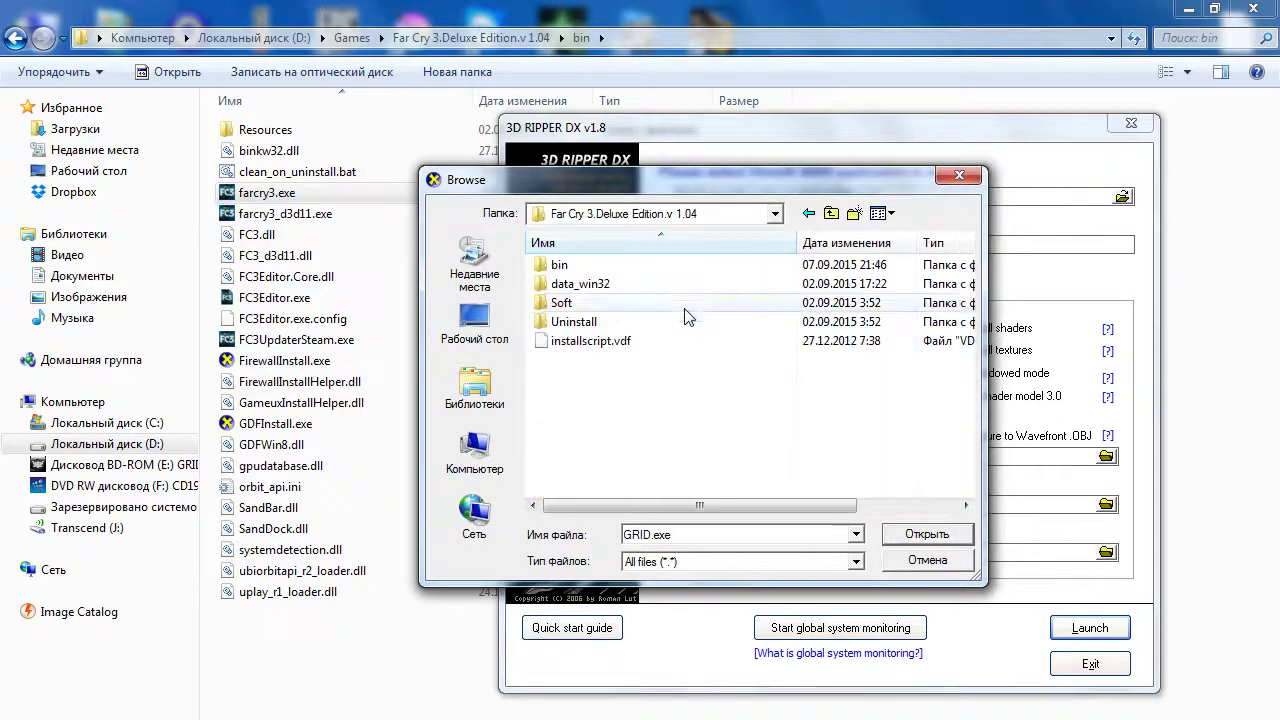
double_click(556, 265)
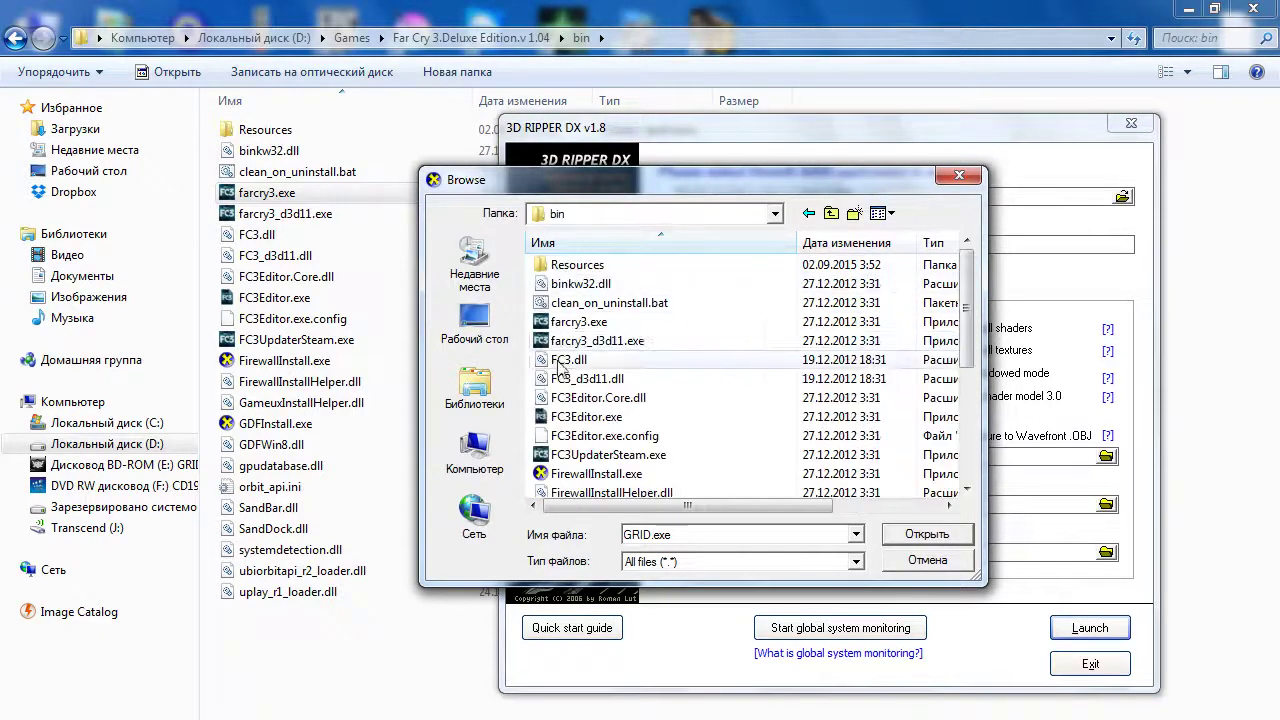
double_click(575, 321)
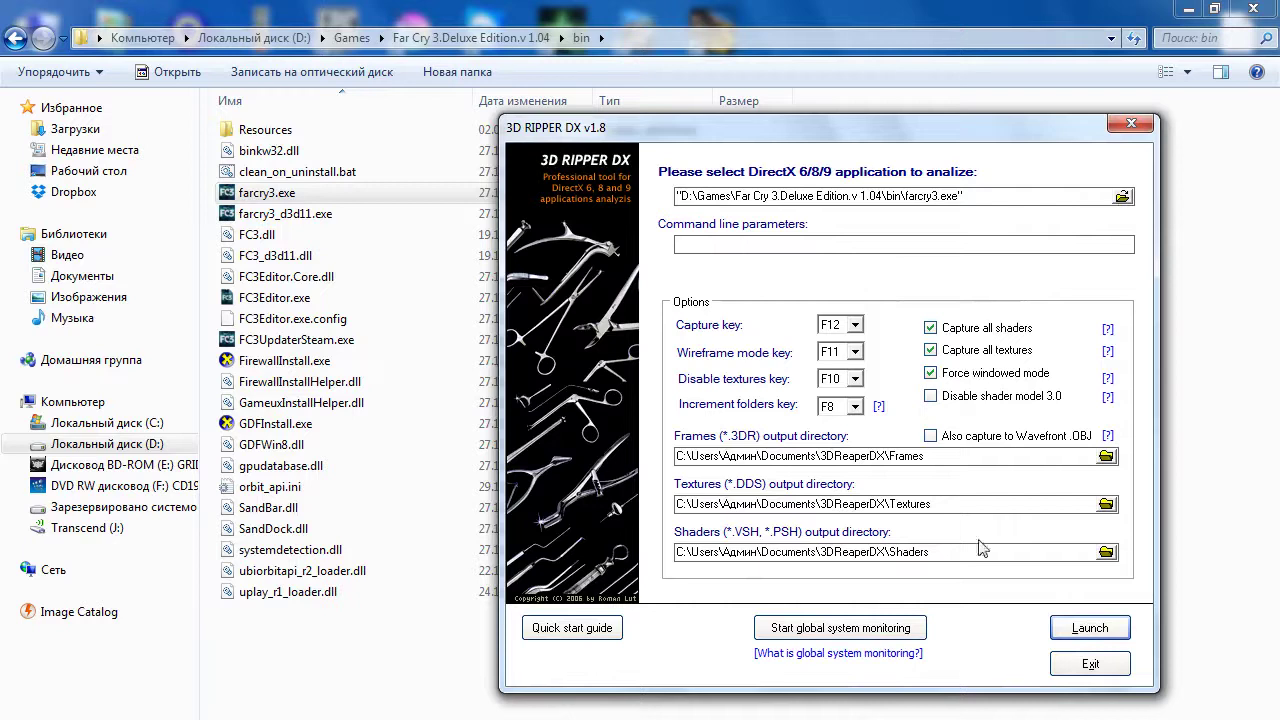